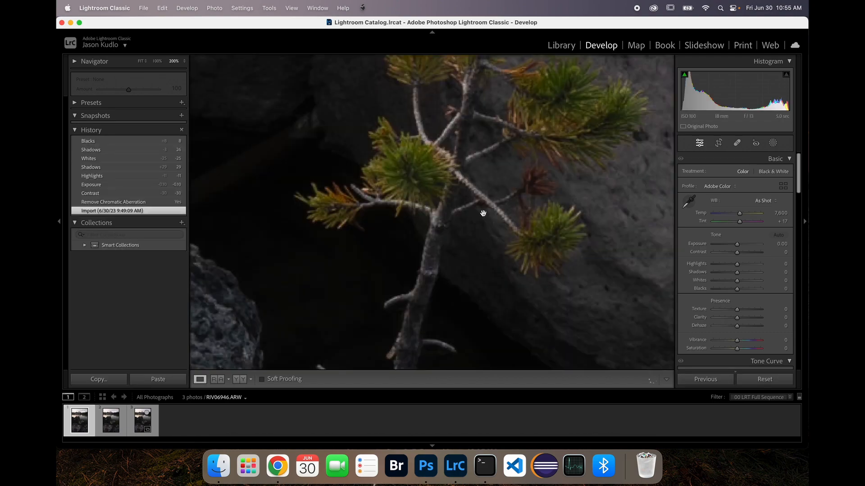
# - Examine the focus at 200% on the small pine, the foreground rocks and the distant mountain in RIV06946.ARW
pyautogui.moveTo(482, 232); pyautogui.dragTo(382, 279)
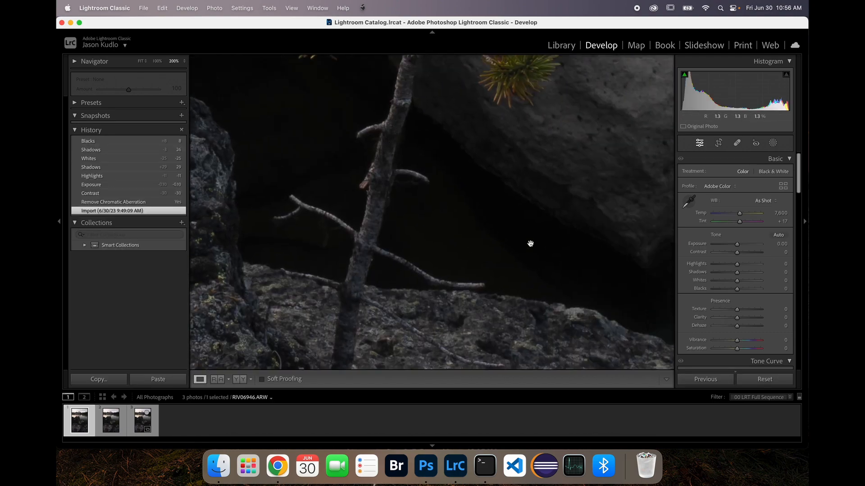
pyautogui.moveTo(491, 256); pyautogui.dragTo(383, 93)
pyautogui.moveTo(630, 190); pyautogui.dragTo(463, 227)
pyautogui.click(347, 103)
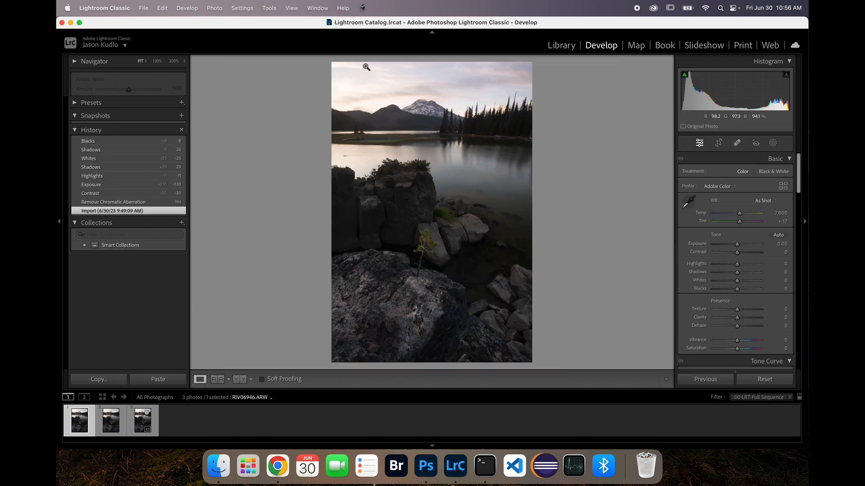
pyautogui.click(423, 108)
pyautogui.moveTo(454, 207); pyautogui.dragTo(269, 188)
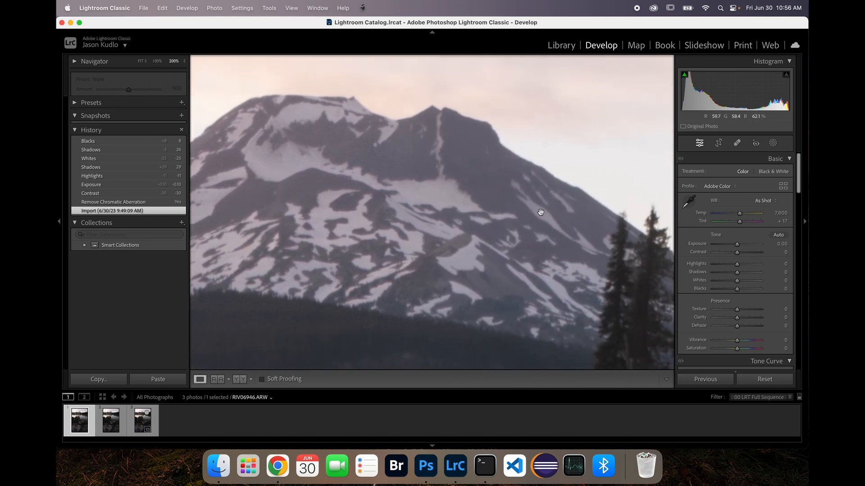
pyautogui.moveTo(541, 212); pyautogui.dragTo(319, 168)
pyautogui.moveTo(268, 137); pyautogui.dragTo(549, 245)
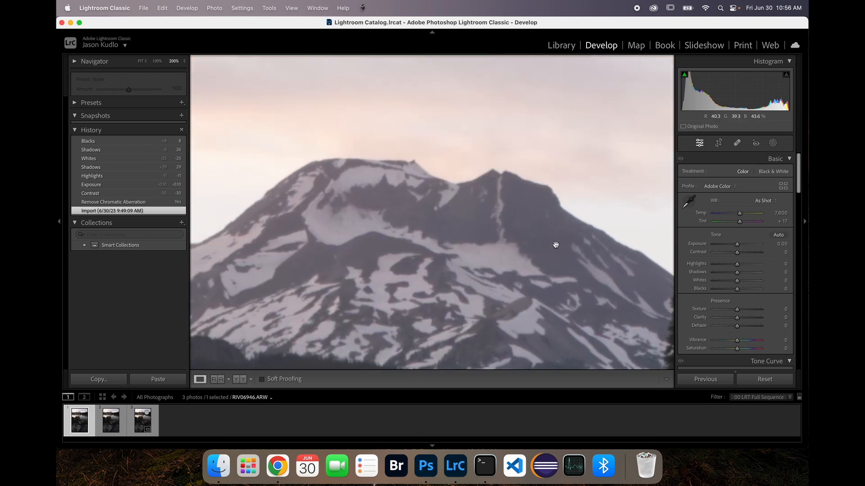
pyautogui.moveTo(396, 239); pyautogui.dragTo(511, 169)
pyautogui.moveTo(306, 234); pyautogui.dragTo(498, 213)
pyautogui.moveTo(383, 261); pyautogui.dragTo(465, 224)
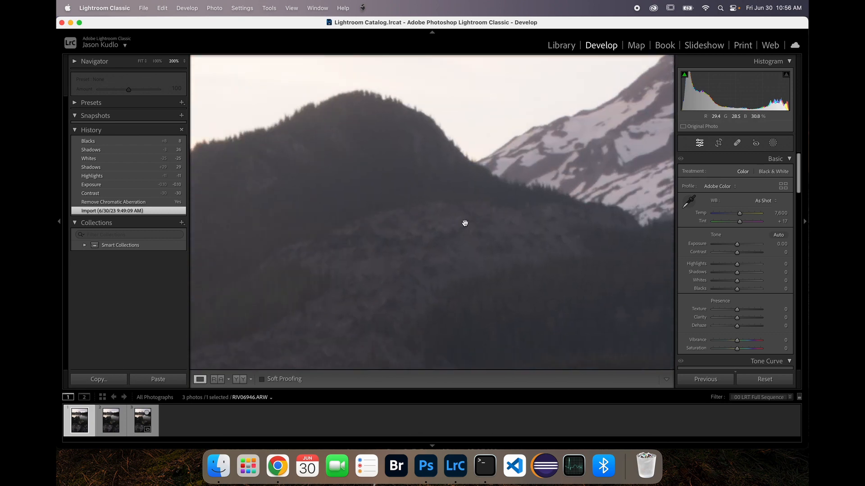
# - Examine the sharpness of the lake, shoreline and middle-distance trees at 200% in RIV06947.ARW
pyautogui.click(109, 433)
pyautogui.moveTo(401, 214); pyautogui.dragTo(501, 272)
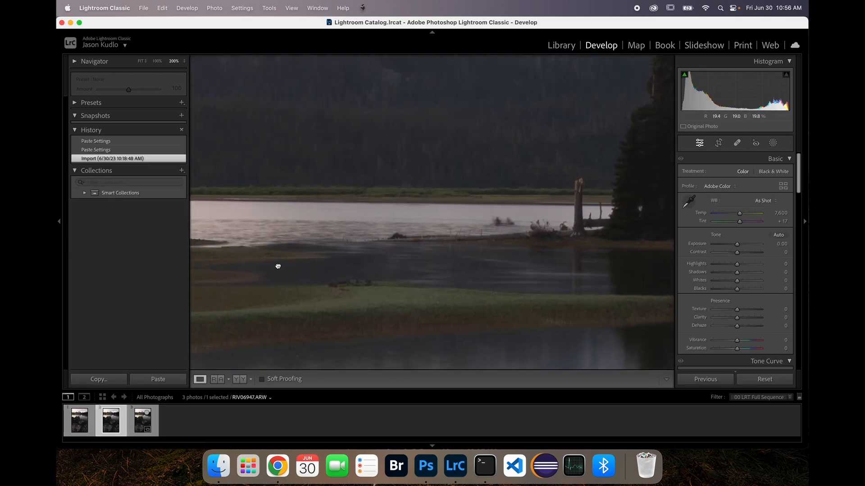
pyautogui.moveTo(240, 263); pyautogui.dragTo(447, 228)
pyautogui.moveTo(228, 196); pyautogui.dragTo(487, 234)
pyautogui.moveTo(259, 260); pyautogui.dragTo(342, 345)
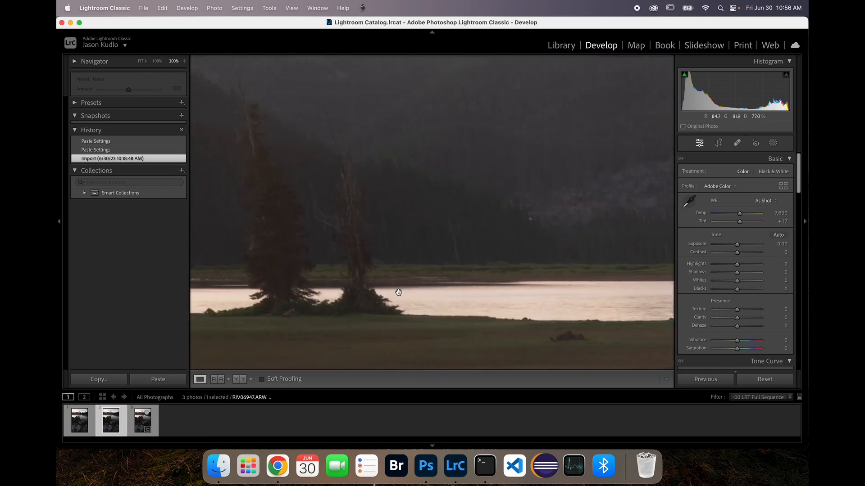
pyautogui.moveTo(352, 290); pyautogui.dragTo(341, 313)
# - Examine the foreground rock and the snowy mountain at 200% in RIV06948.ARW to compare their focus
pyautogui.click(143, 420)
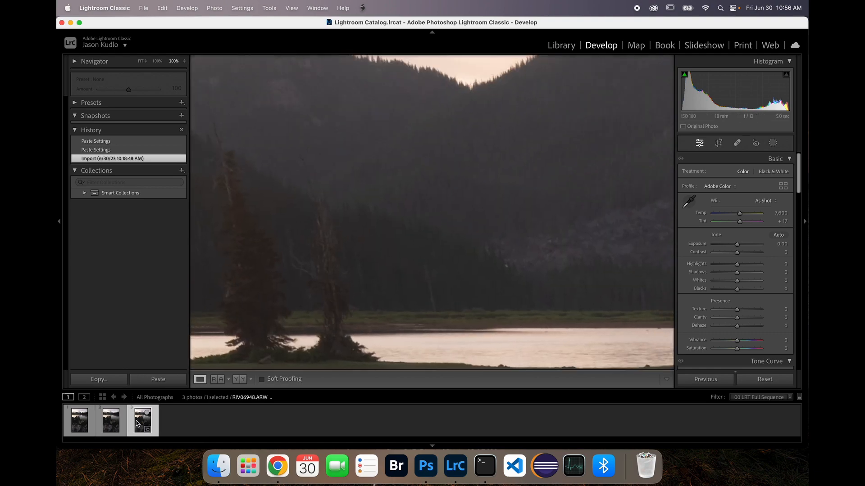
pyautogui.click(405, 205)
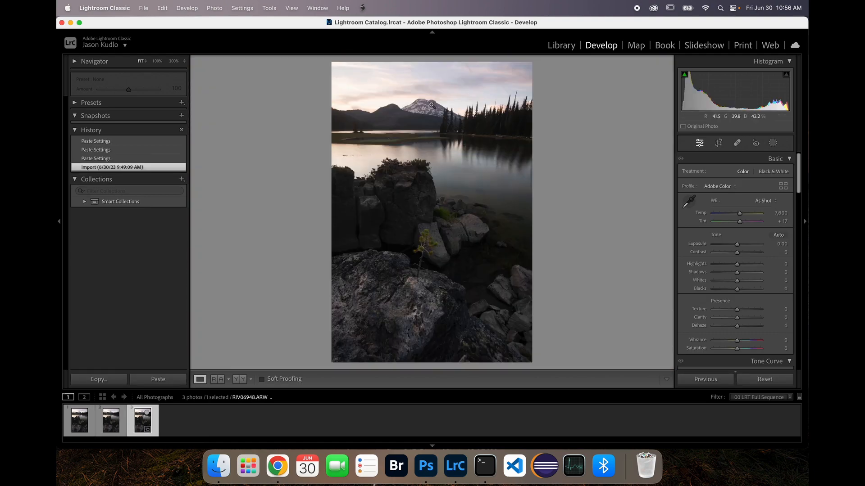
pyautogui.click(428, 315)
pyautogui.moveTo(498, 271); pyautogui.dragTo(494, 197)
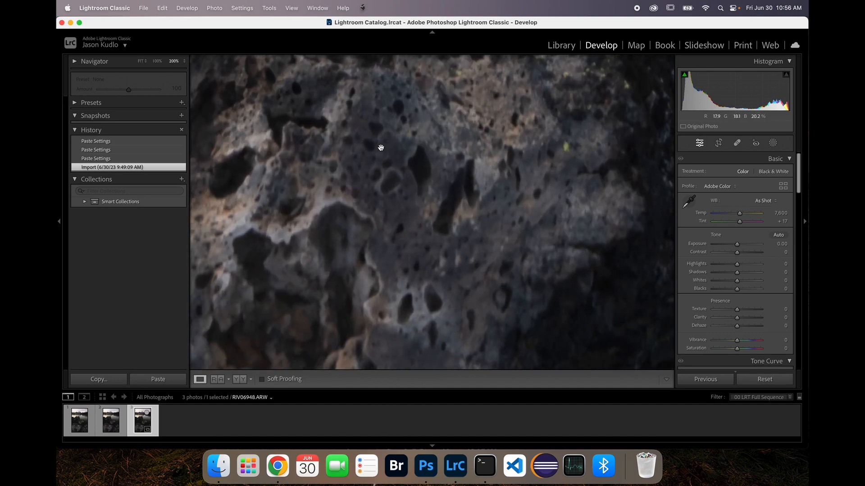
pyautogui.click(452, 191)
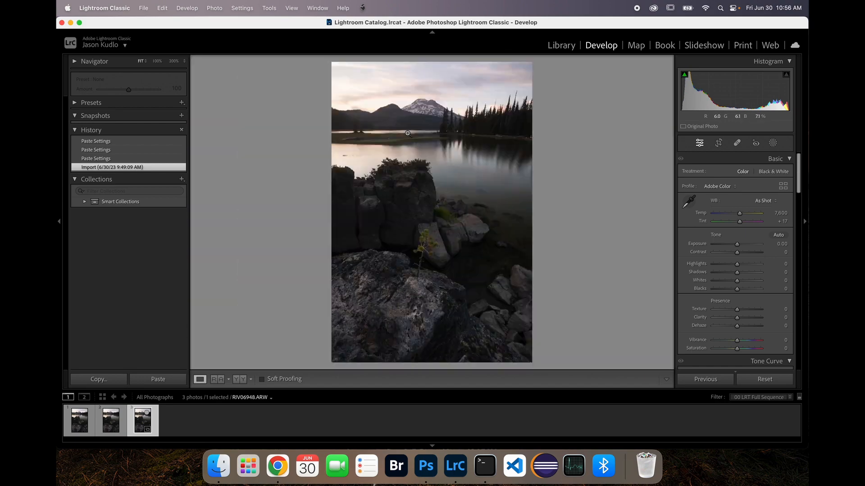
pyautogui.click(422, 104)
pyautogui.moveTo(401, 120); pyautogui.dragTo(398, 148)
pyautogui.moveTo(398, 112)
pyautogui.mouseDown()
pyautogui.moveTo(400, 143)
pyautogui.moveTo(386, 135)
pyautogui.mouseUp()
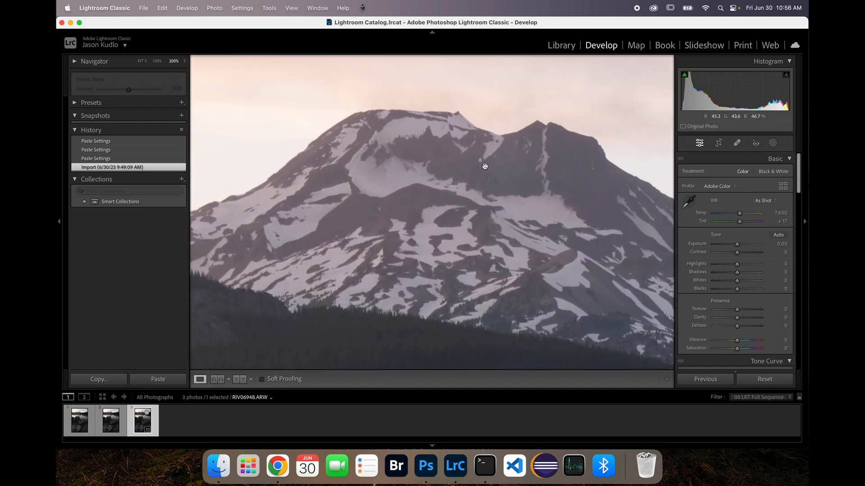
pyautogui.click(353, 301)
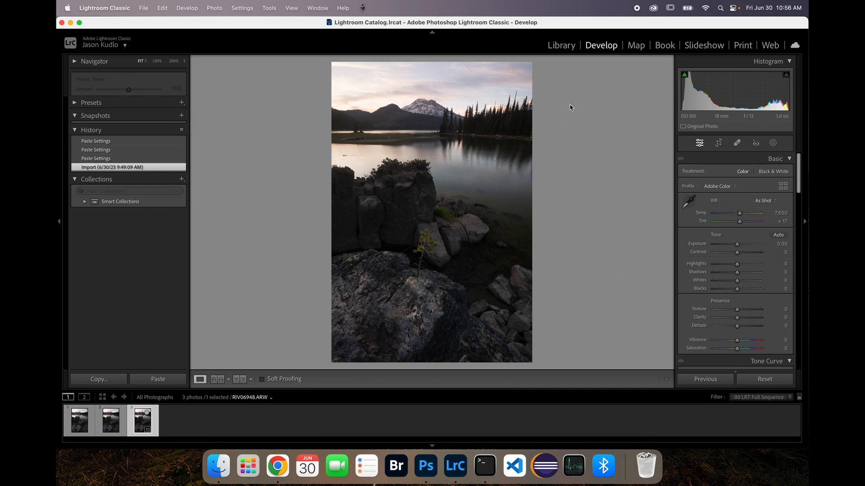
# - Return to RIV06946.ARW and turn on Remove Chromatic Aberration in its lens corrections
pyautogui.press('Left')
pyautogui.press('Left')
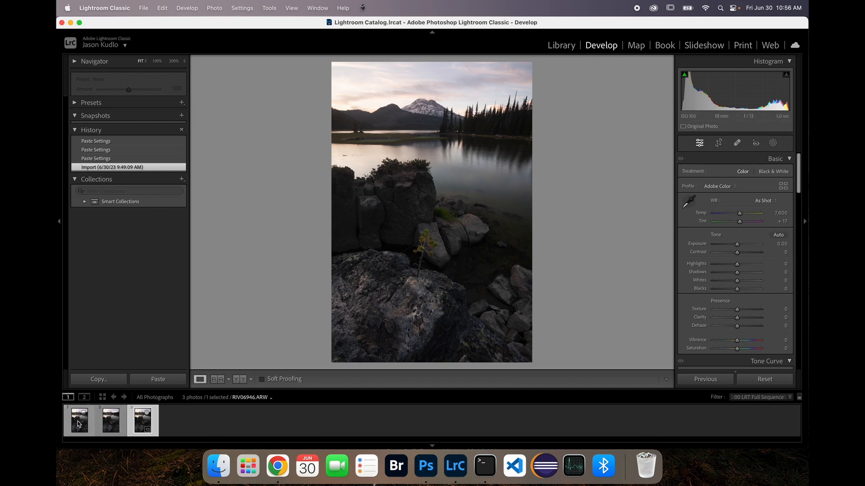
pyautogui.scroll(-10, 789, 260)
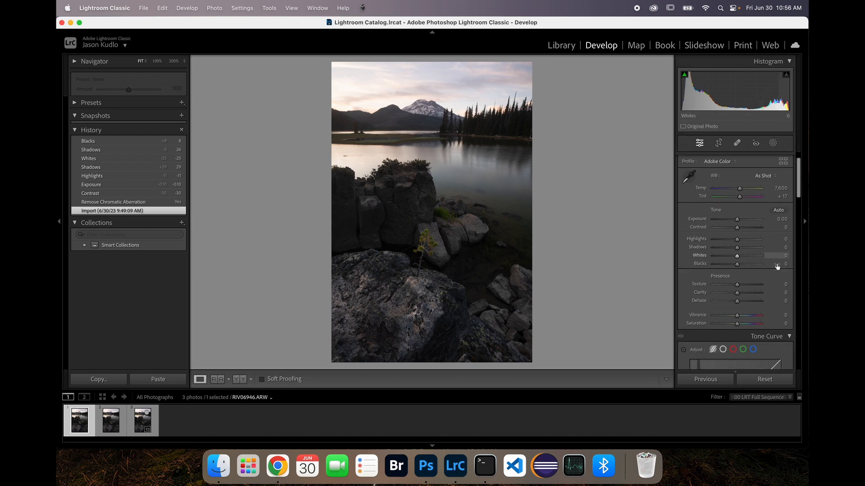
pyautogui.scroll(-8, 786, 276)
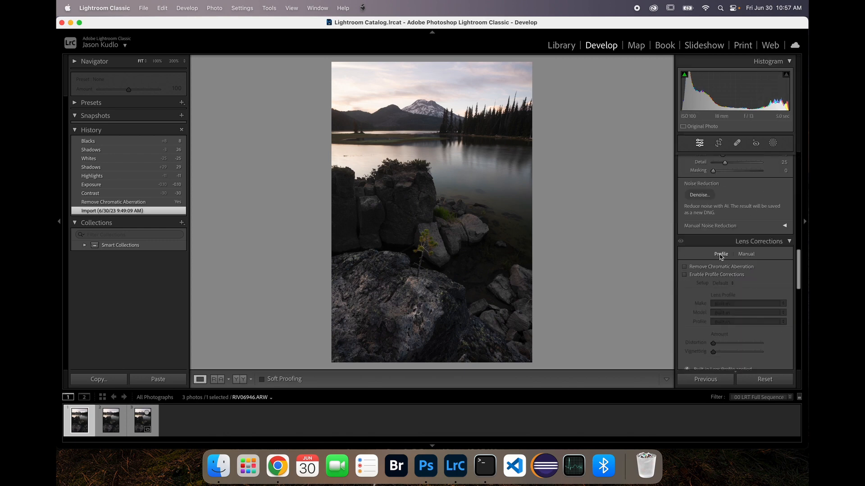
pyautogui.click(685, 267)
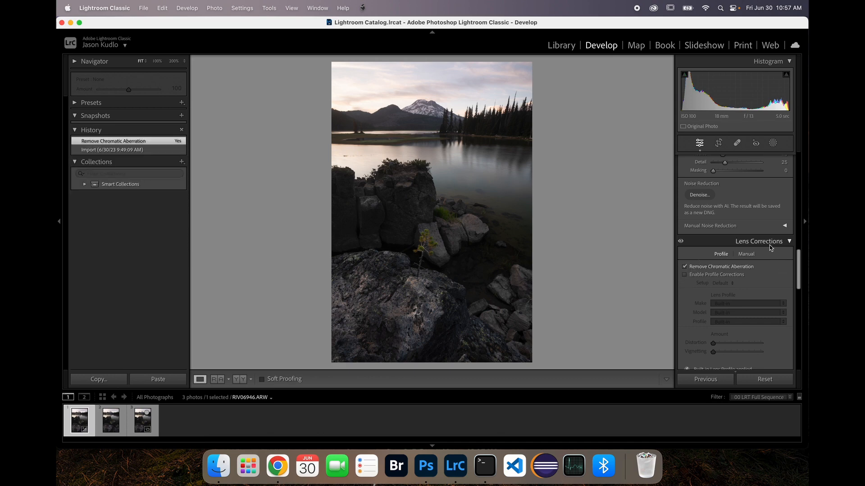
# - Try the Auto, Daylight and Cloudy white balance presets on the photo and restore As Shot
pyautogui.scroll(-1, 776, 264)
pyautogui.scroll(10, 776, 263)
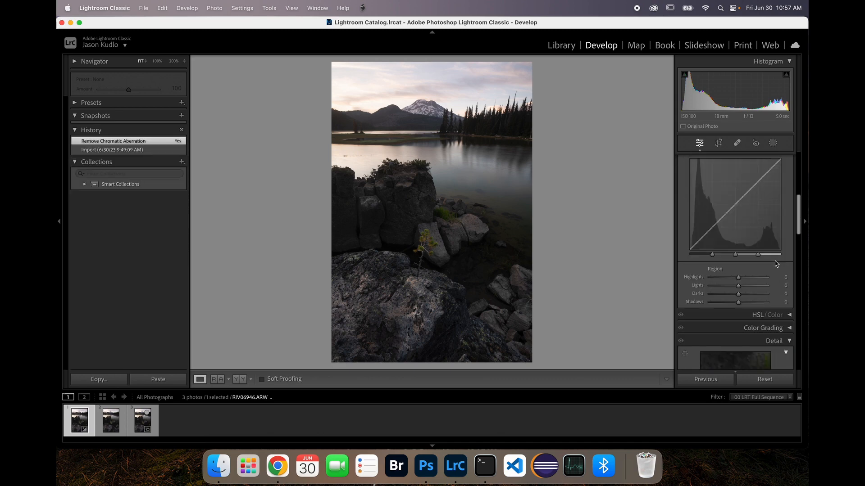
pyautogui.scroll(5, 775, 261)
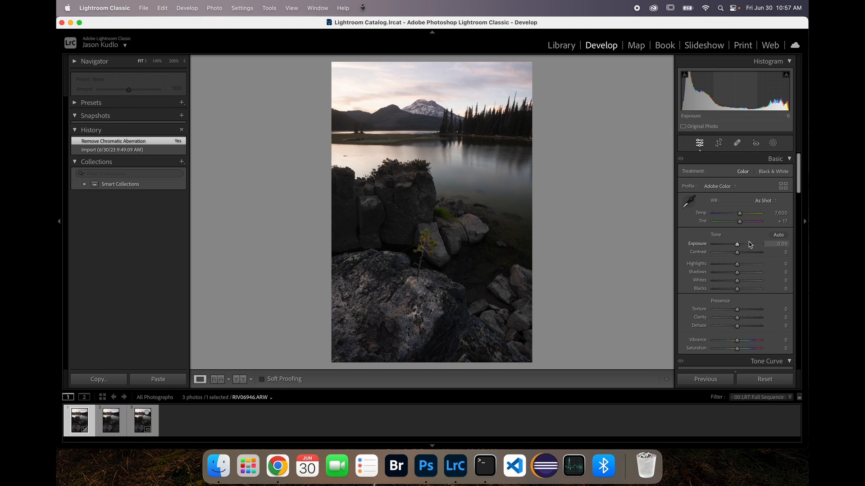
pyautogui.click(763, 200)
pyautogui.click(764, 207)
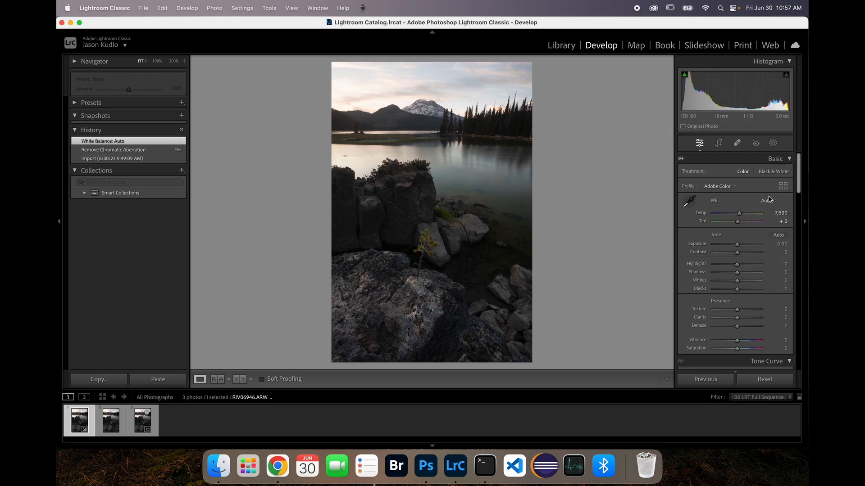
pyautogui.click(767, 201)
pyautogui.click(773, 211)
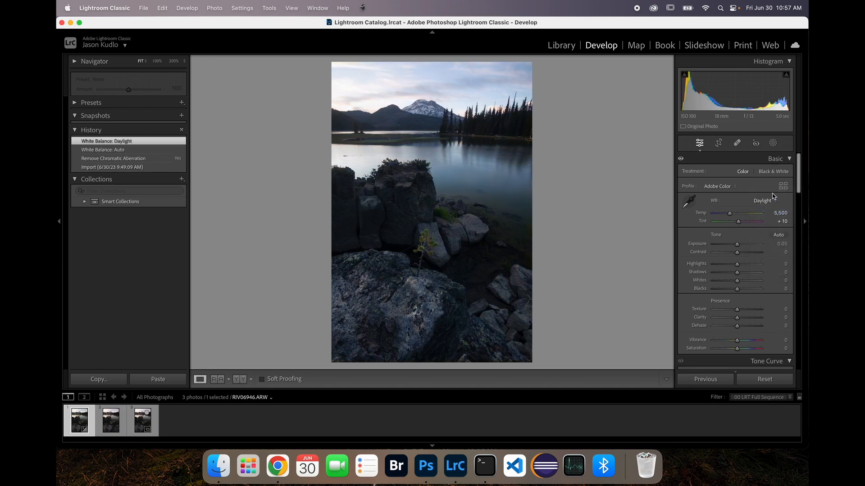
pyautogui.click(770, 204)
pyautogui.click(770, 215)
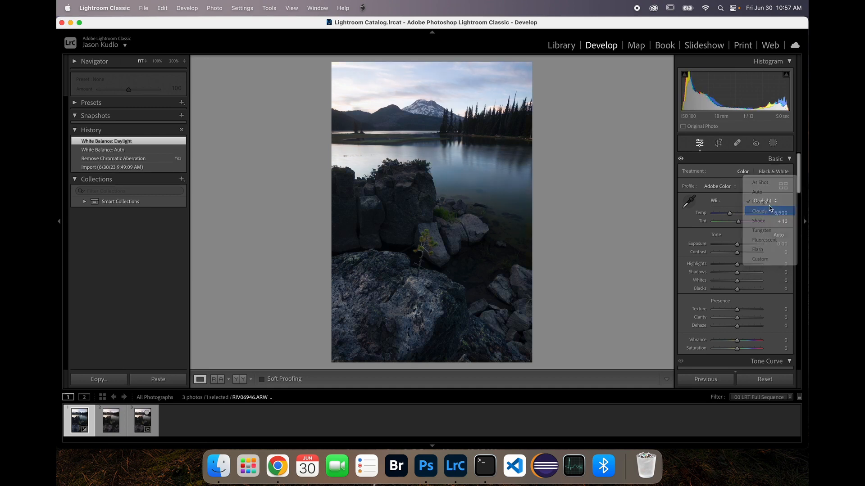
pyautogui.click(770, 201)
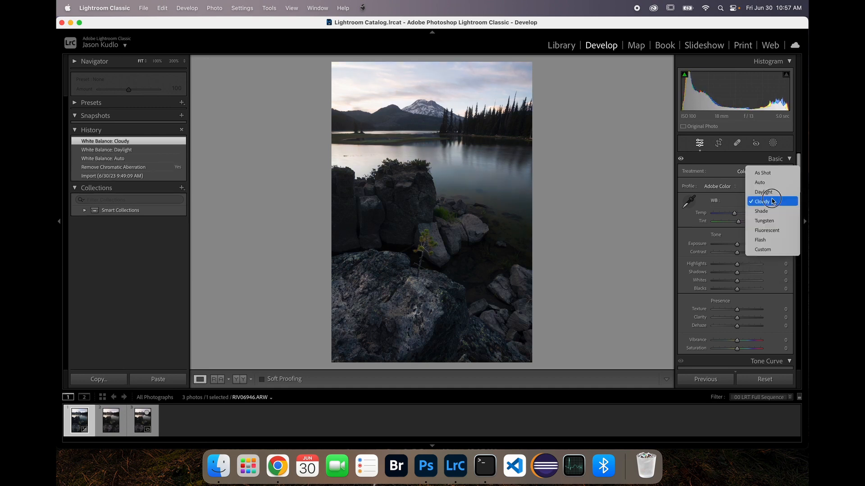
pyautogui.click(769, 175)
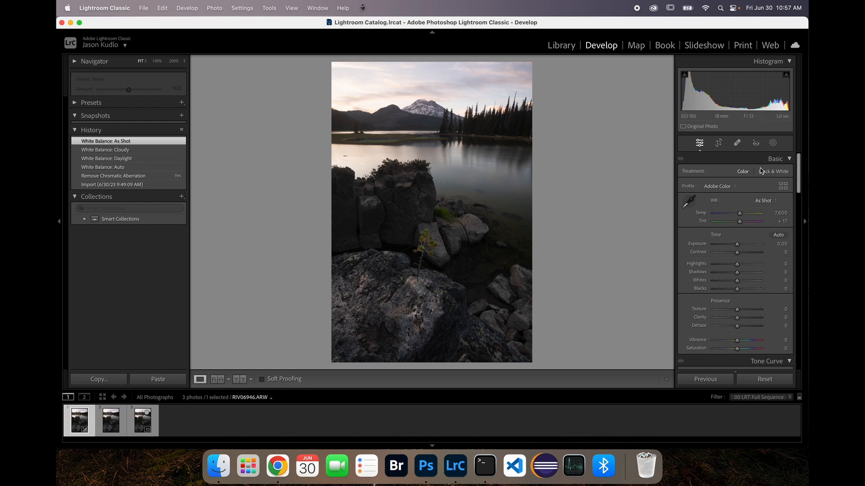
# - Set the photo's exposure to +0.25 and contrast to +10, and reset the highlights to 0 after trying +5
pyautogui.moveTo(737, 245); pyautogui.dragTo(739, 247)
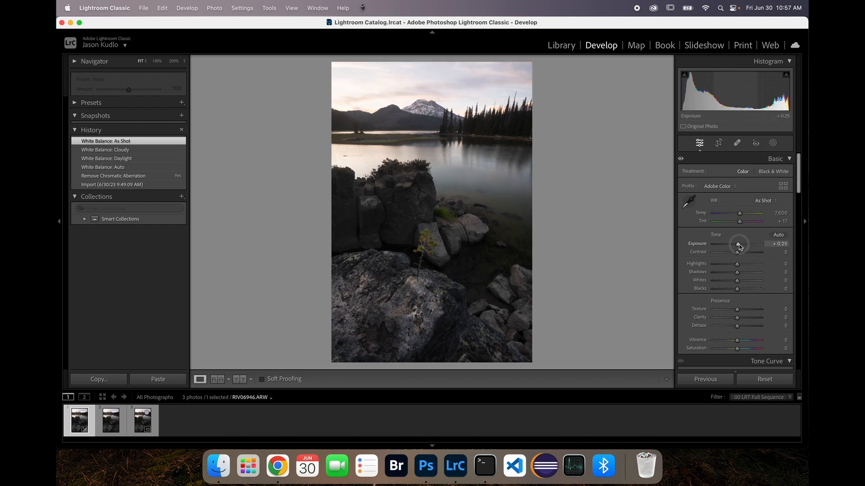
pyautogui.moveTo(739, 247); pyautogui.dragTo(741, 253)
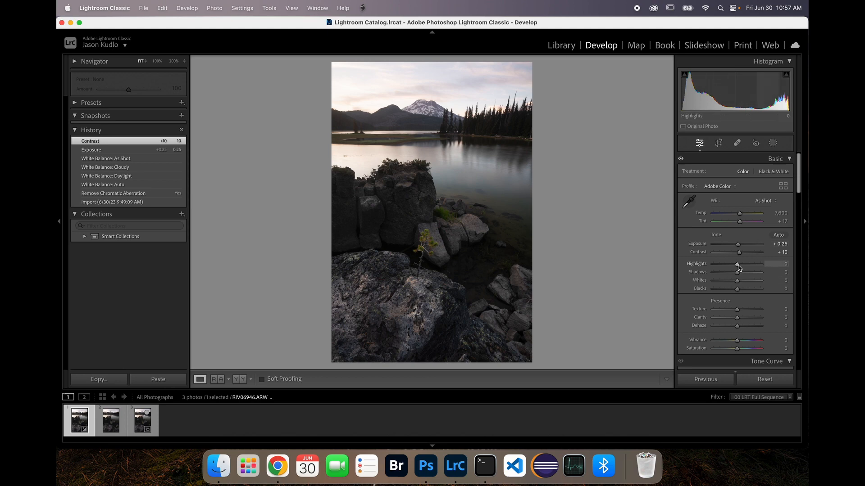
pyautogui.moveTo(739, 267); pyautogui.dragTo(740, 267)
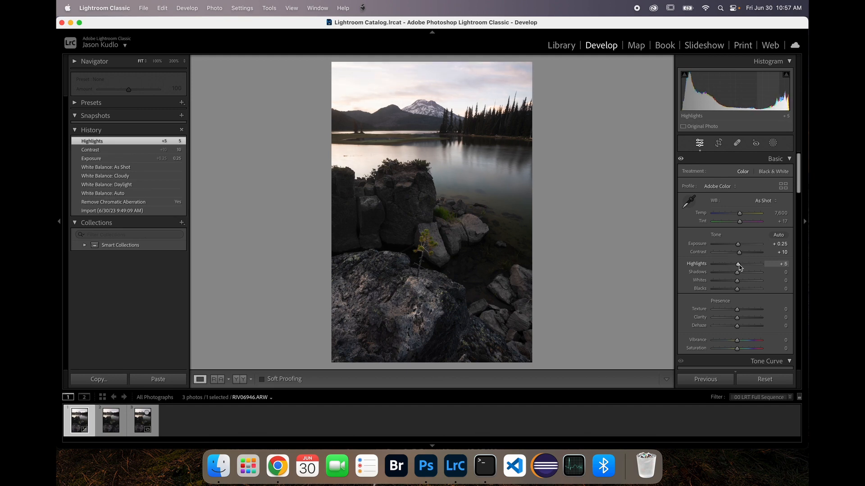
pyautogui.doubleClick(738, 265)
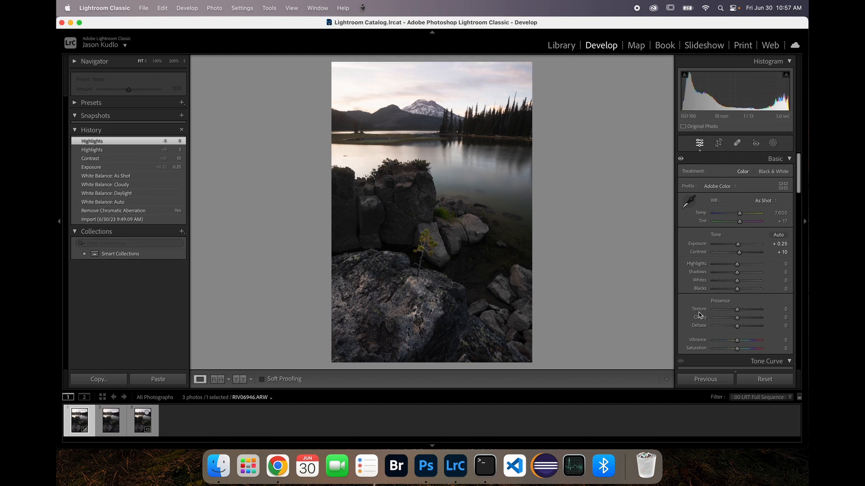
pyautogui.scroll(-3, 733, 282)
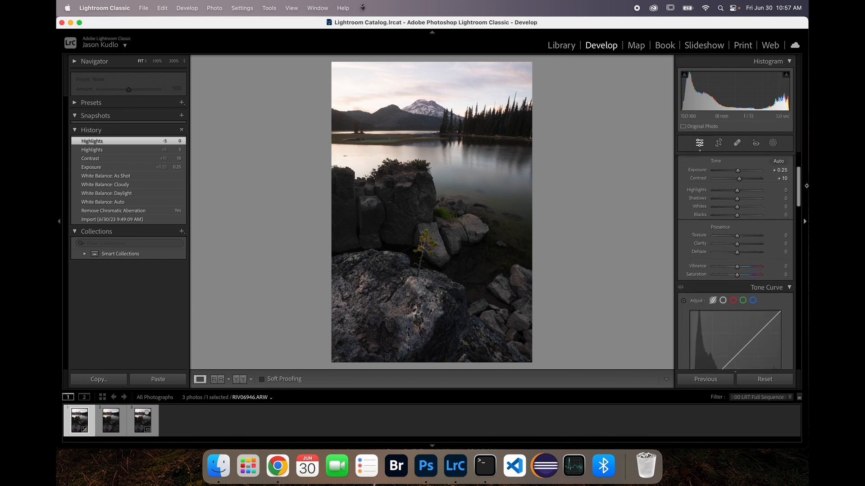
pyautogui.scroll(3, 798, 183)
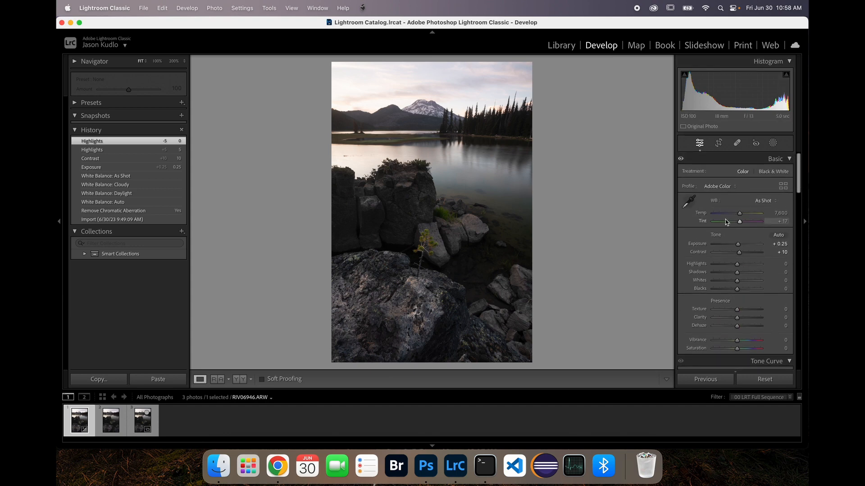
pyautogui.scroll(-2, 800, 183)
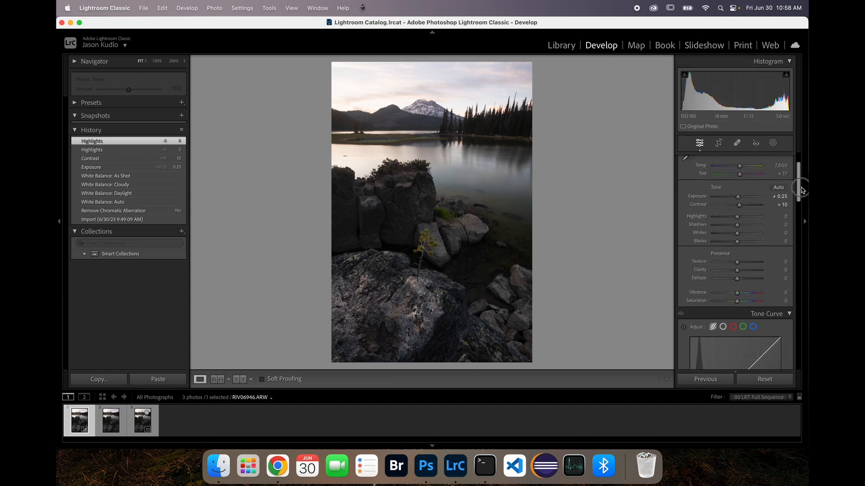
pyautogui.scroll(2, 800, 182)
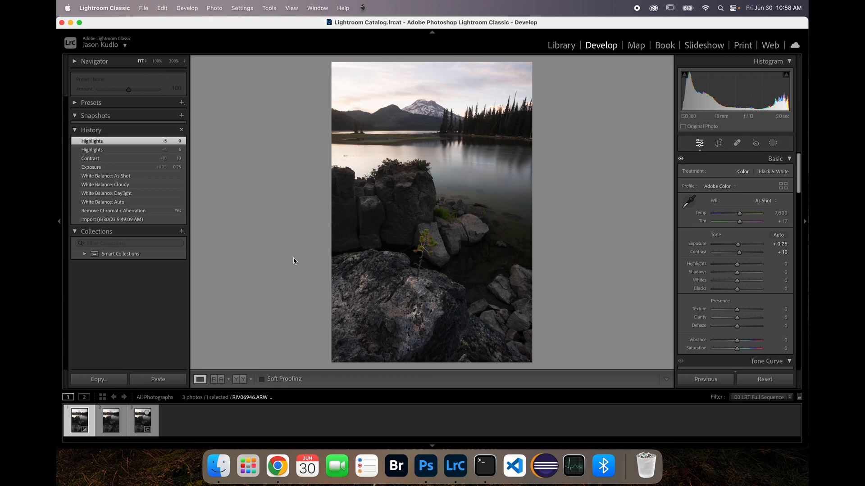
# - Synchronize all develop settings from RIV06946.ARW to the other two photos
pyautogui.click(114, 425)
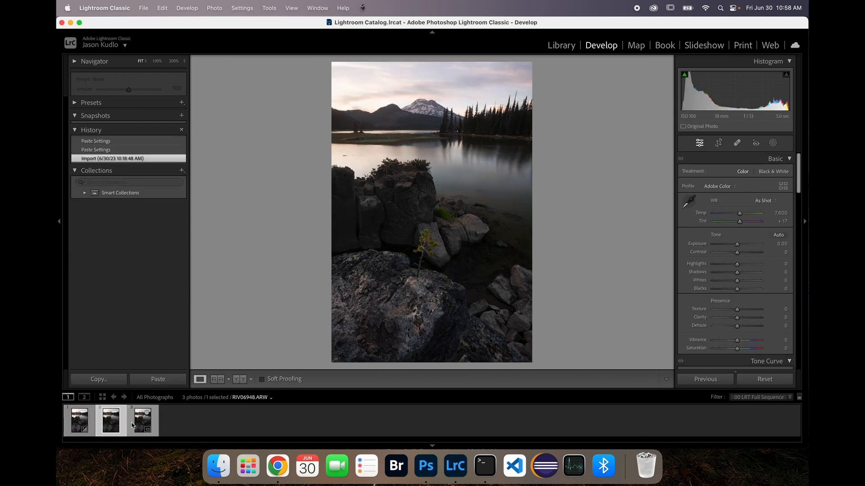
pyautogui.click(81, 424)
pyautogui.keyDown('shift'); pyautogui.click(142, 425); pyautogui.keyUp('shift')
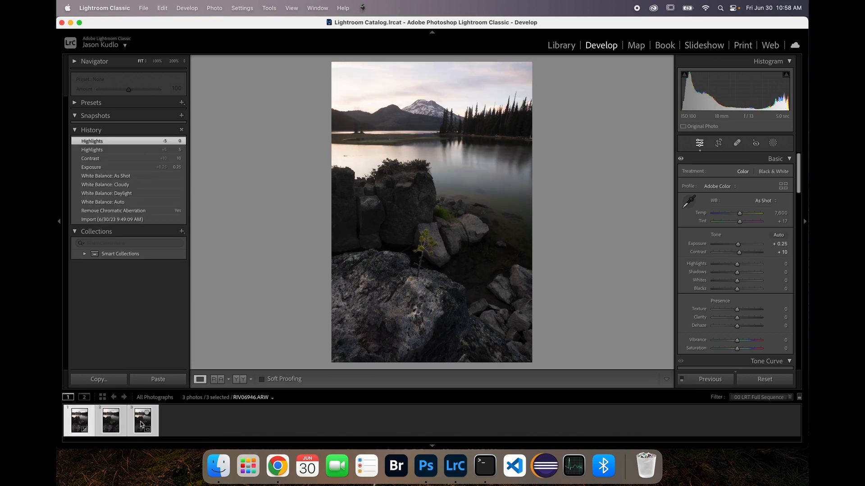
pyautogui.rightClick(83, 425)
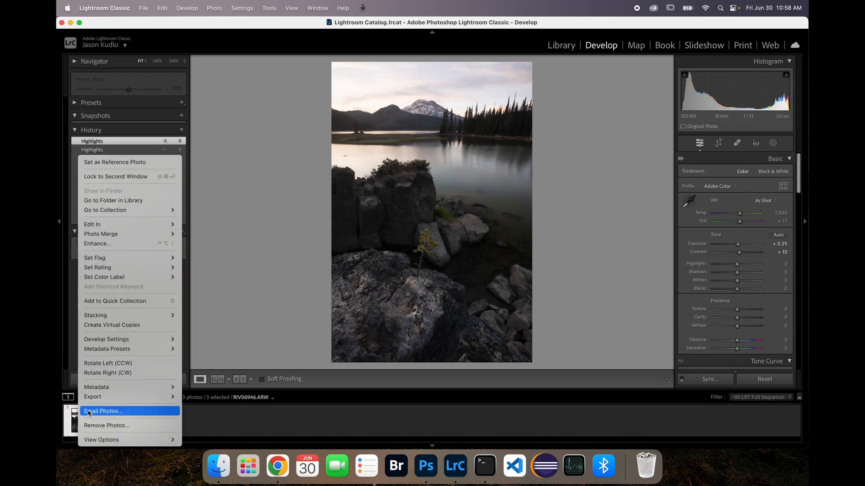
pyautogui.moveTo(158, 340)
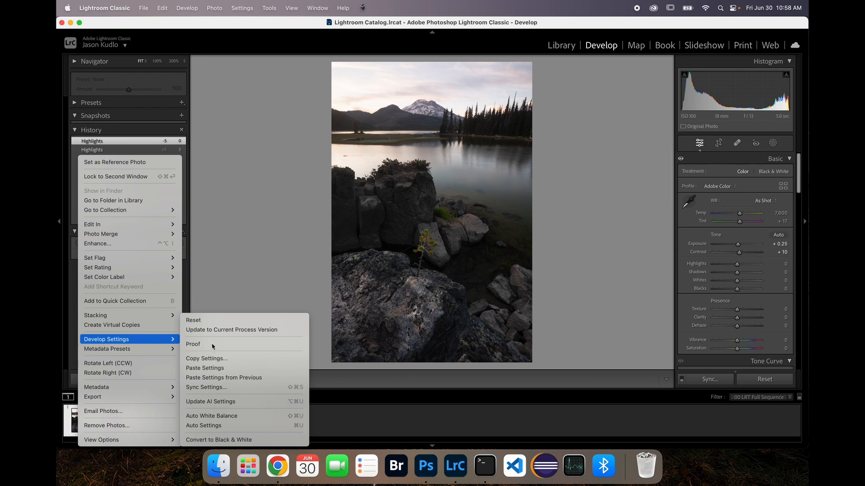
pyautogui.click(236, 388)
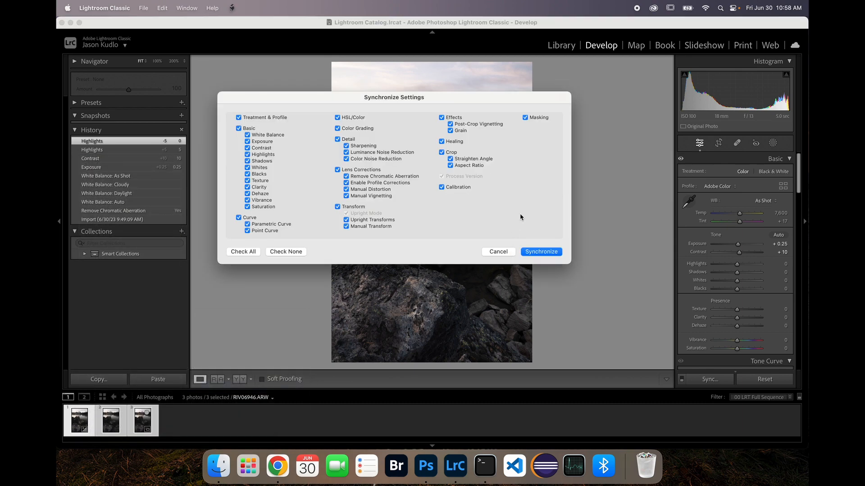
pyautogui.click(549, 253)
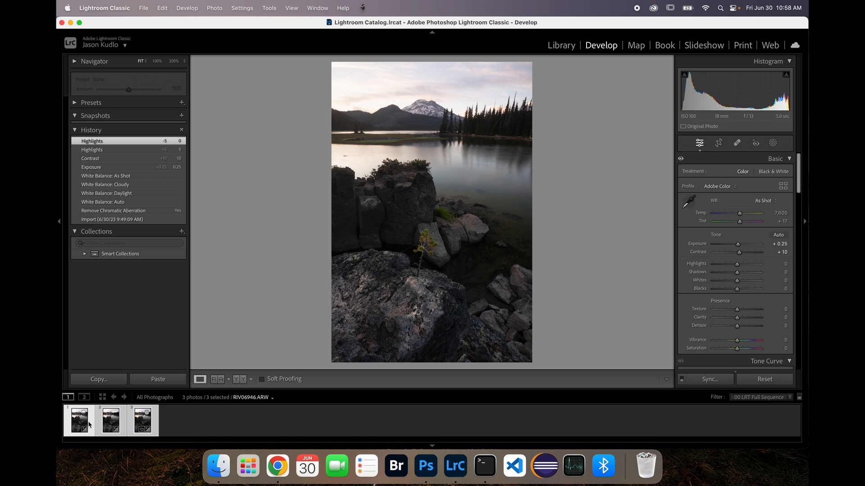
# - Check the synchronized settings on the other photos and open all three photos as layers in Photoshop
pyautogui.click(144, 423)
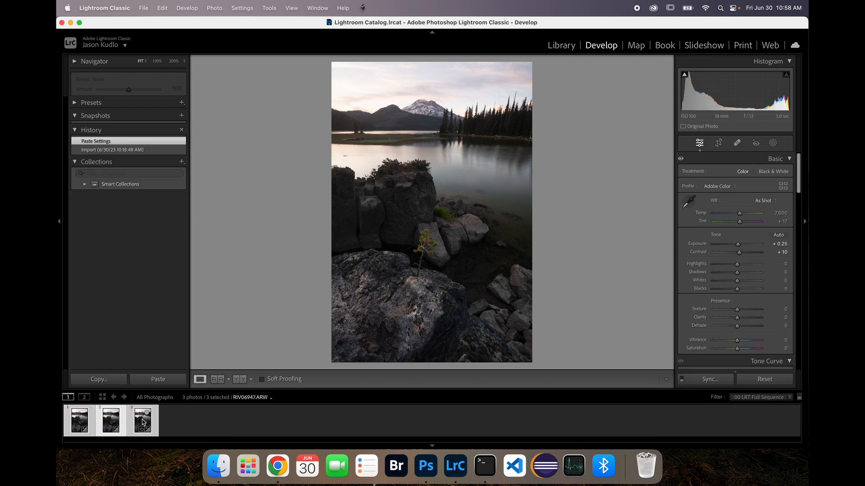
pyautogui.press('Left')
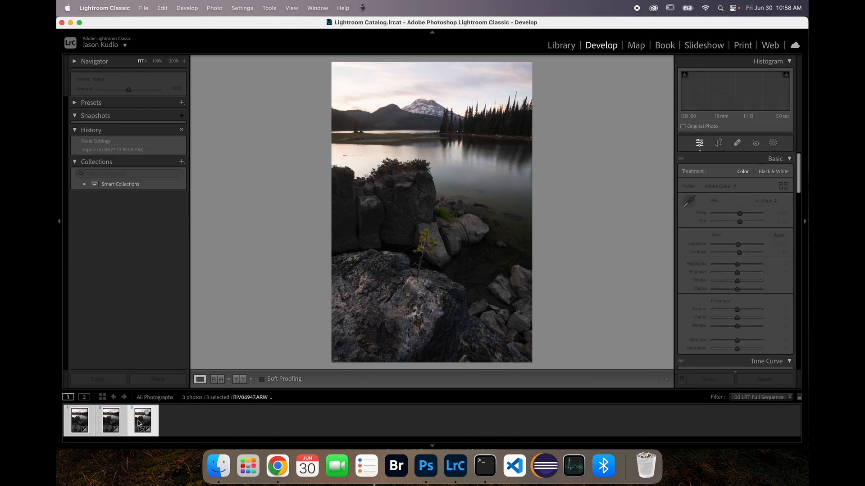
pyautogui.click(76, 424)
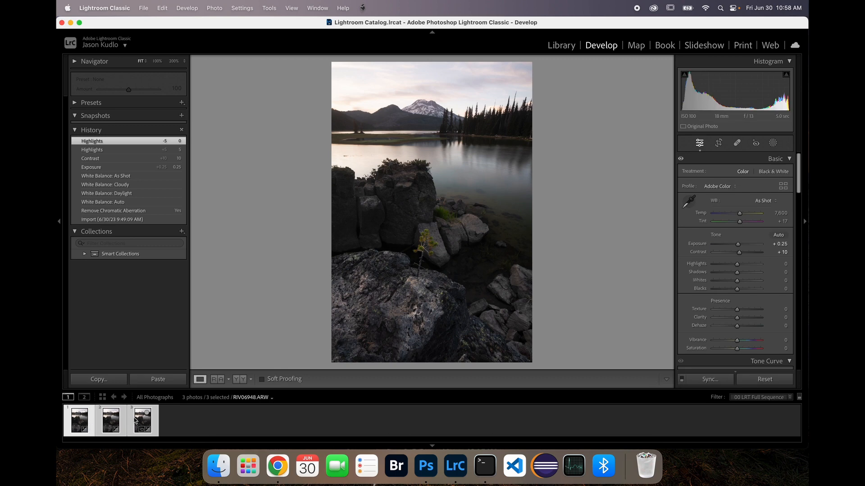
pyautogui.rightClick(107, 420)
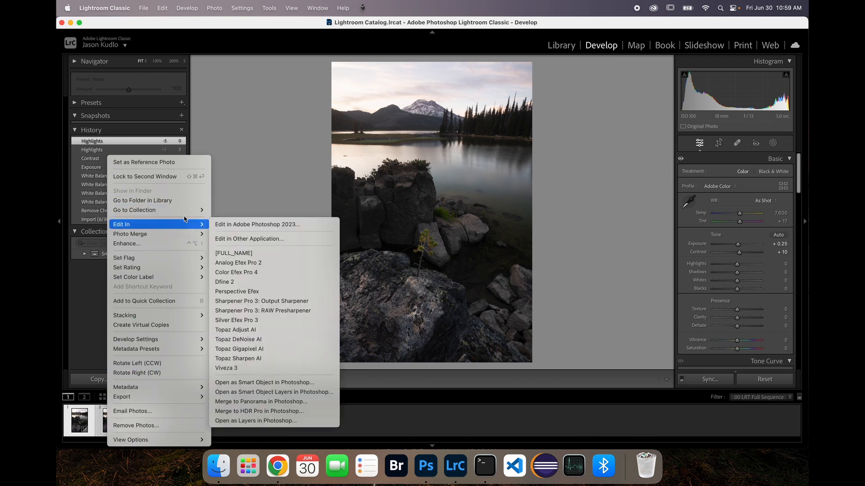
pyautogui.moveTo(194, 225)
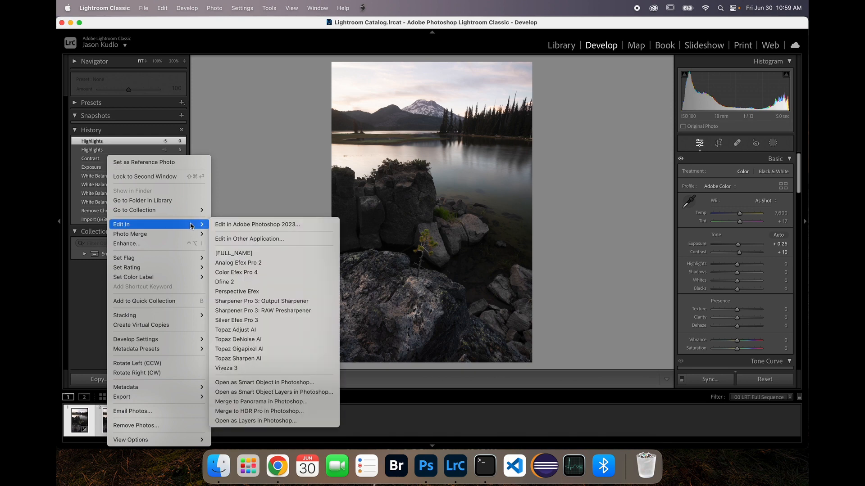
pyautogui.click(278, 421)
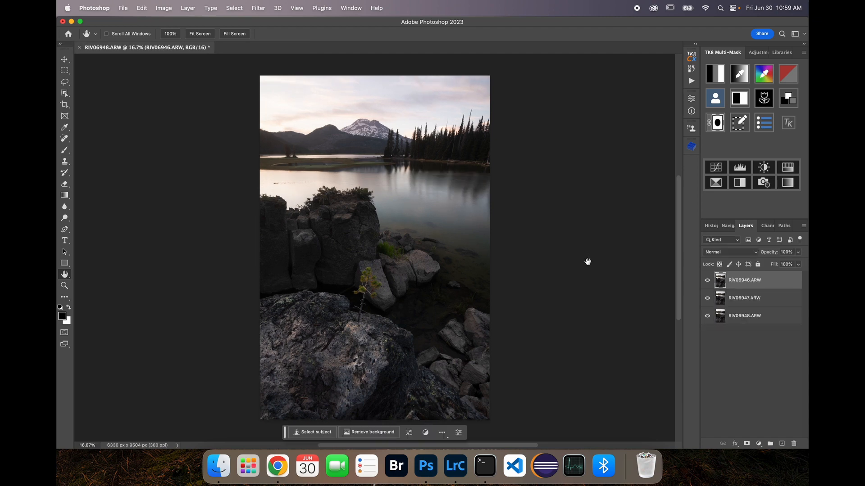
# - Rename the layers RIV06946.ARW, RIV06947.ARW and RIV06948.ARW as FG, MG and BG
pyautogui.click(766, 342)
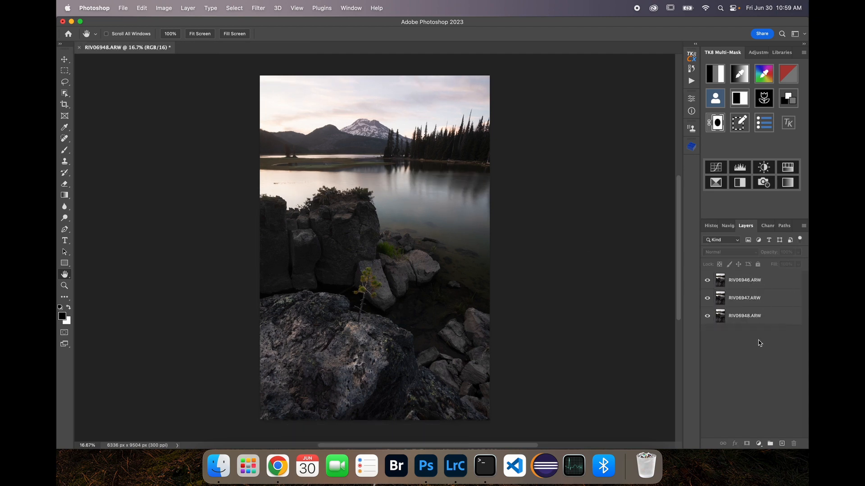
pyautogui.click(737, 279)
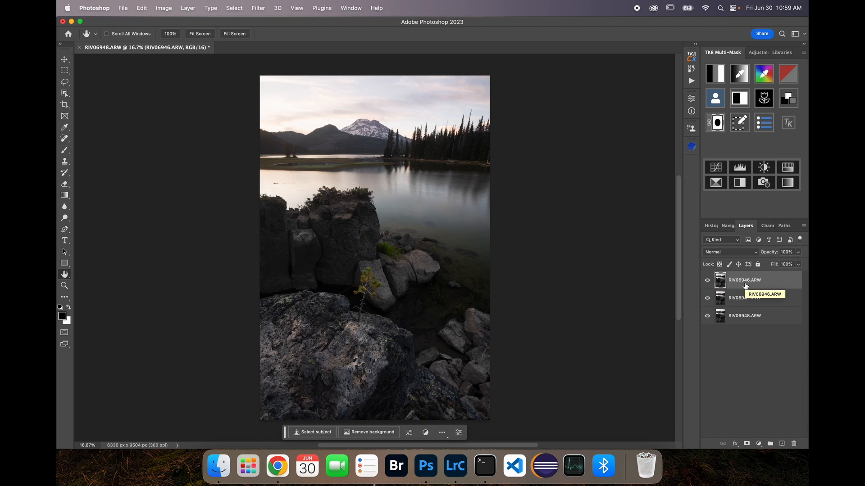
pyautogui.doubleClick(747, 281)
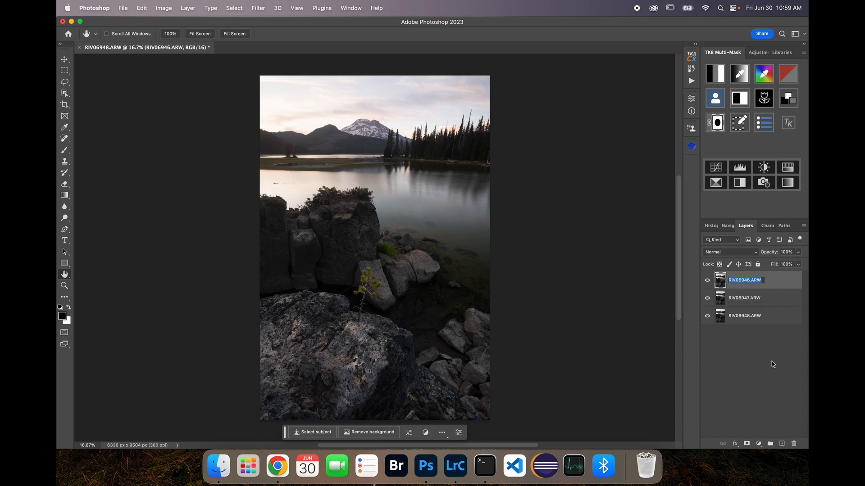
pyautogui.write('FG')
pyautogui.press('Return')
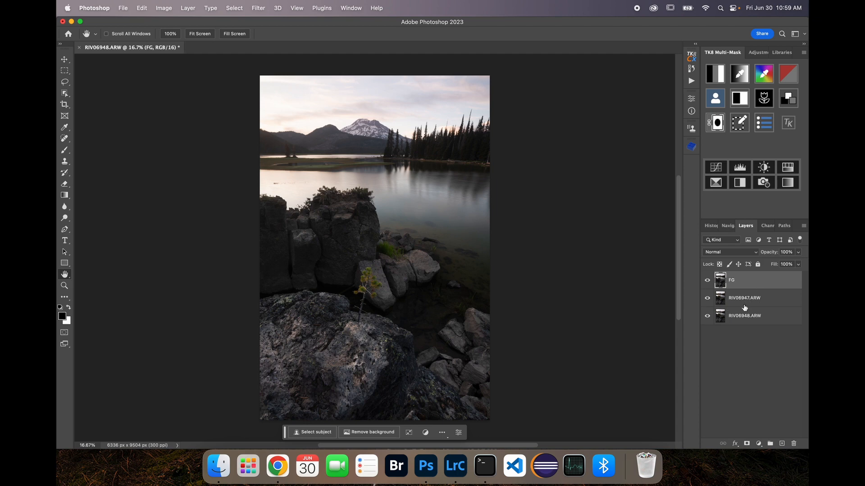
pyautogui.click(748, 301)
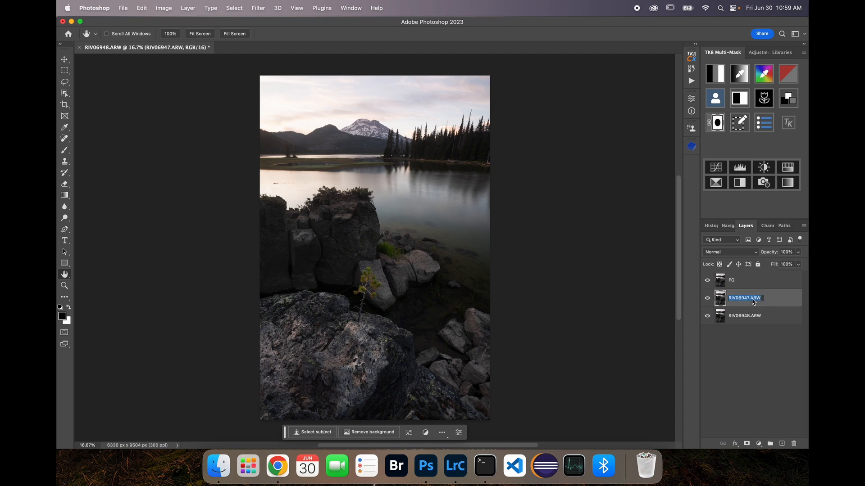
pyautogui.write('MG')
pyautogui.press('Return')
pyautogui.doubleClick(753, 322)
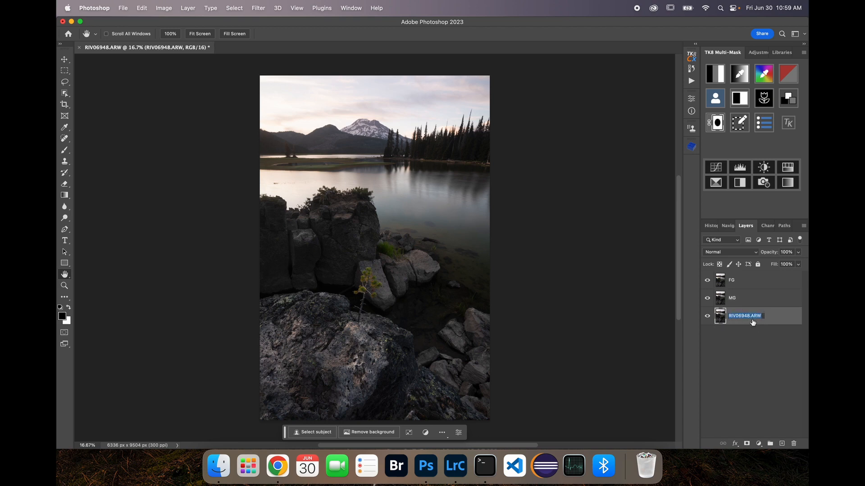
pyautogui.write('BG')
pyautogui.press('Return')
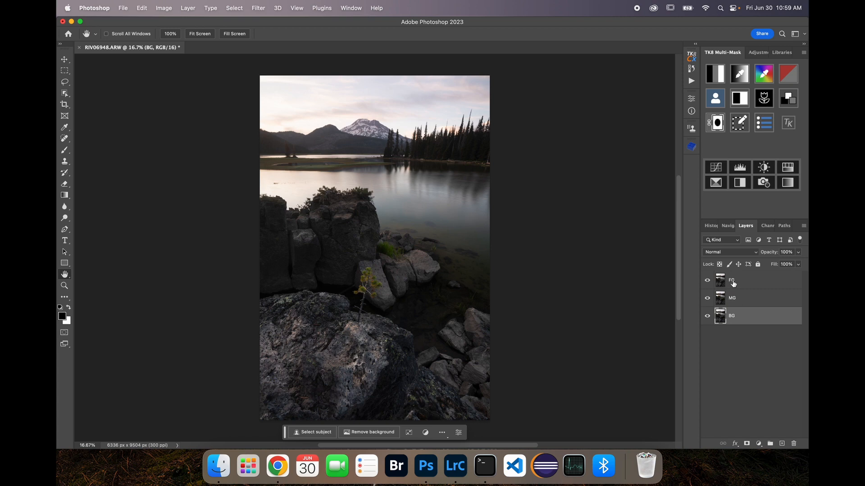
pyautogui.click(755, 350)
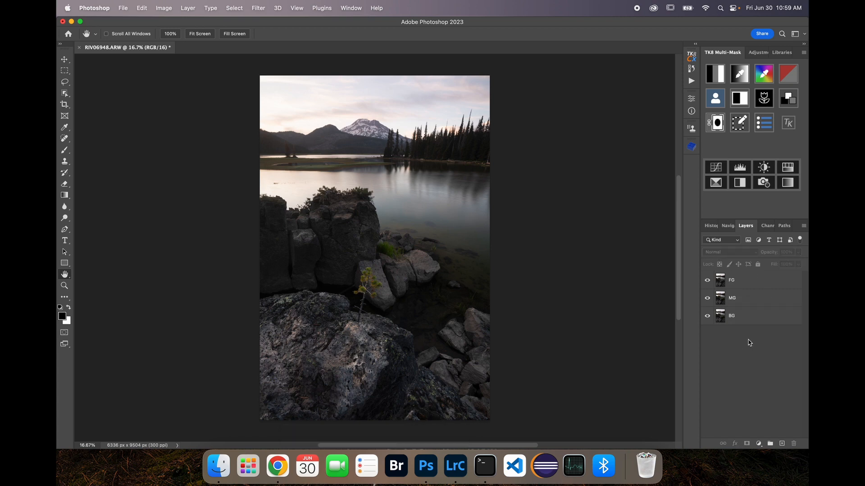
# - Auto-align the FG, MG and BG layers using the Auto projection
pyautogui.click(750, 282)
pyautogui.keyDown('shift'); pyautogui.click(758, 322); pyautogui.keyUp('shift')
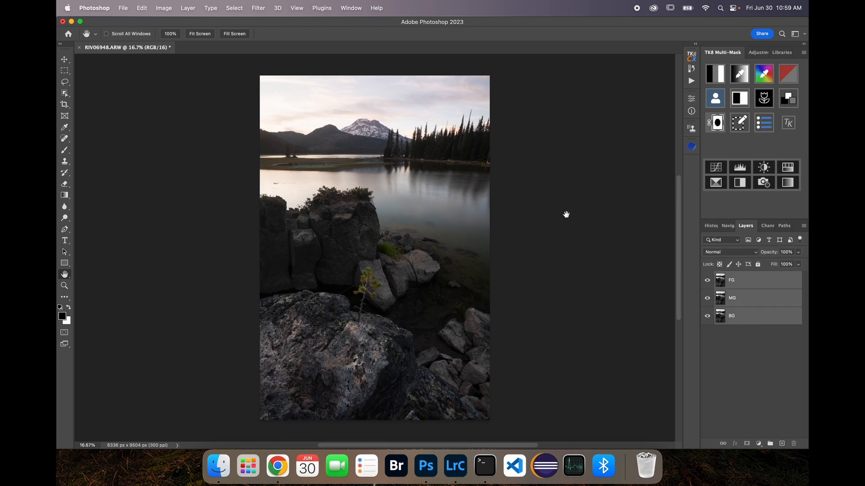
pyautogui.click(144, 9)
pyautogui.moveTo(163, 7)
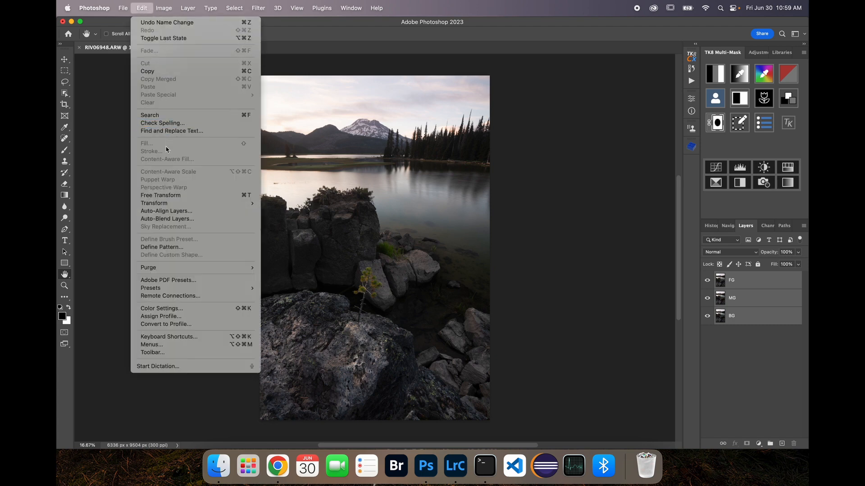
pyautogui.click(176, 211)
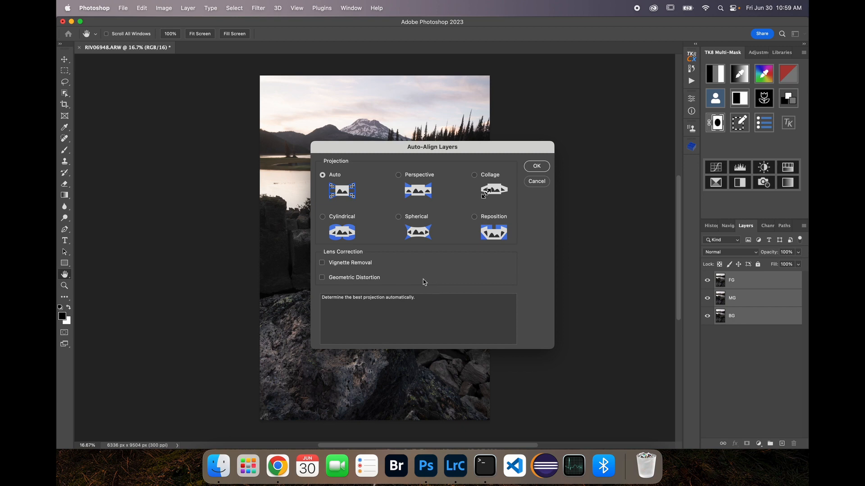
pyautogui.click(544, 167)
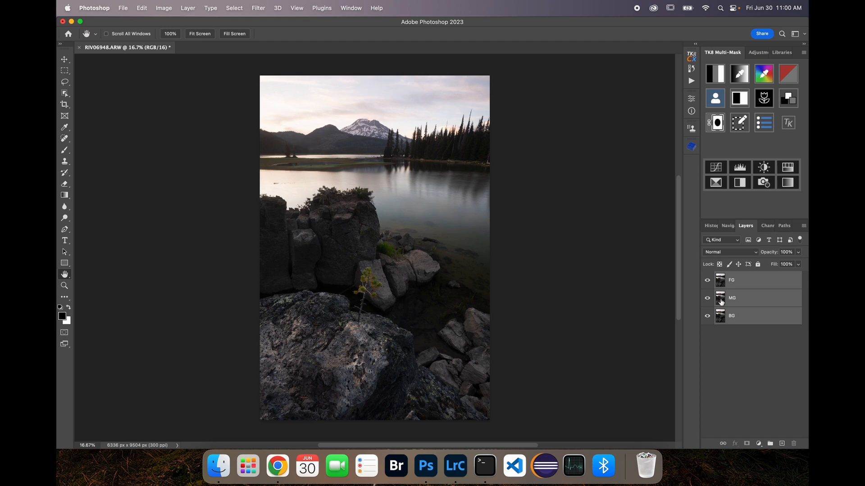
# - Group the three aligned layers and name the group Stack
pyautogui.click(798, 253)
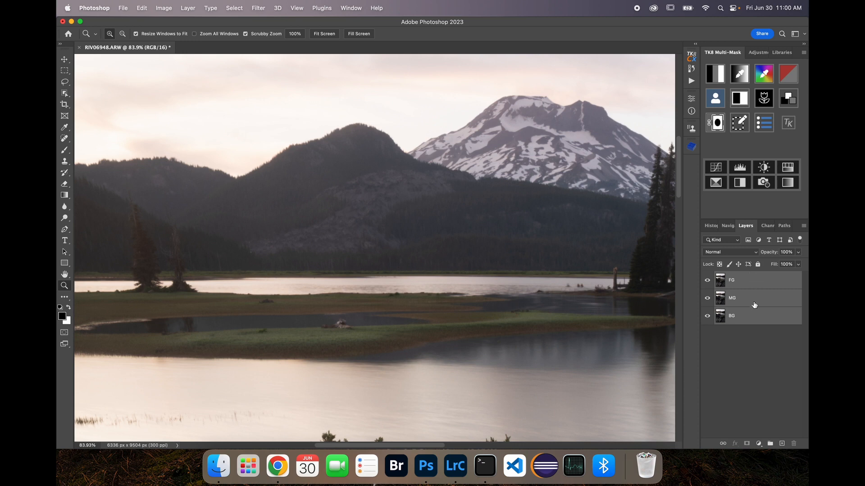
pyautogui.click(770, 443)
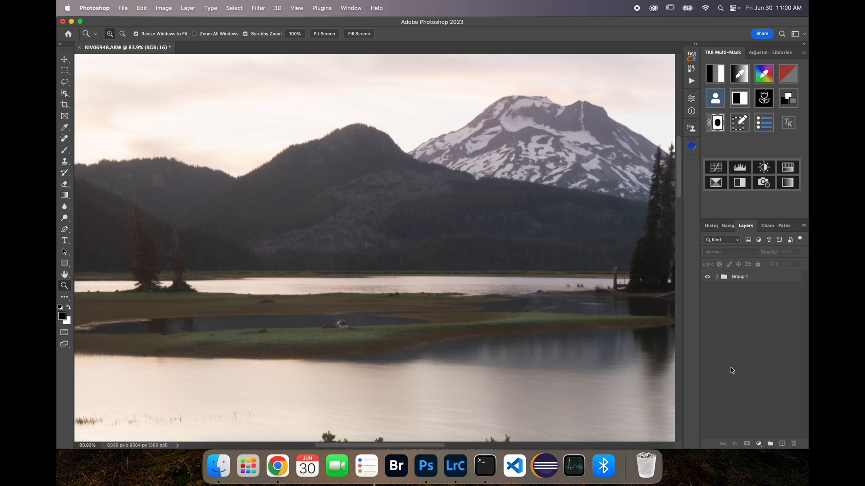
pyautogui.doubleClick(740, 277)
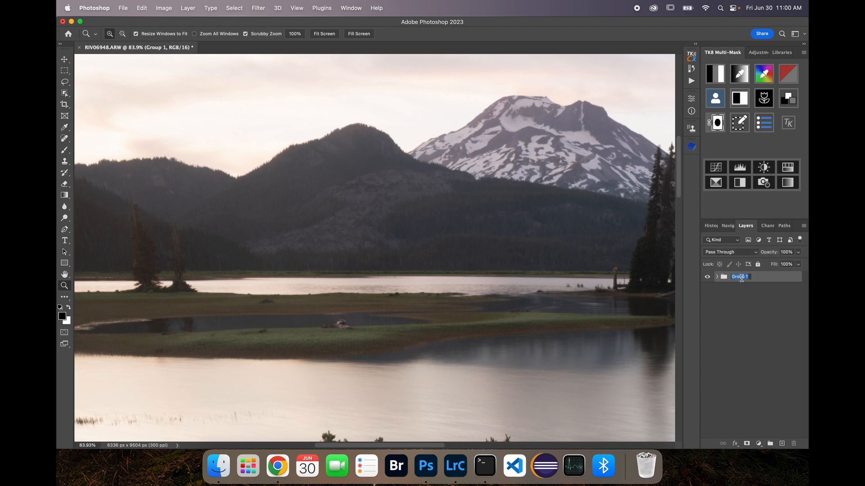
pyautogui.write('Stack')
pyautogui.press('Return')
# - Duplicate the Stack group as Orig in the same document, then collapse and hide the copy
pyautogui.click(717, 276)
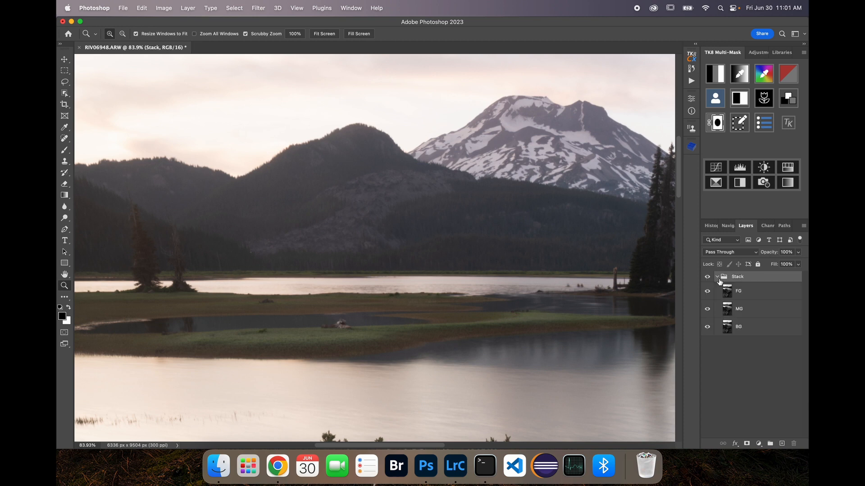
pyautogui.rightClick(742, 279)
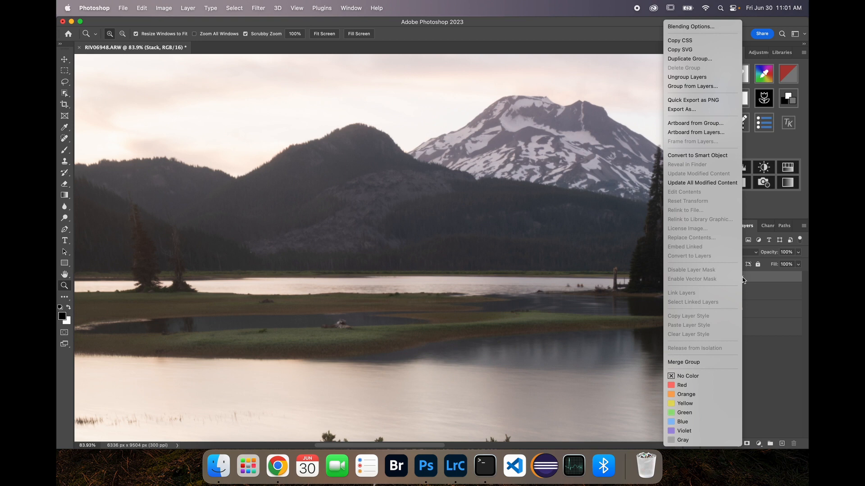
pyautogui.click(699, 59)
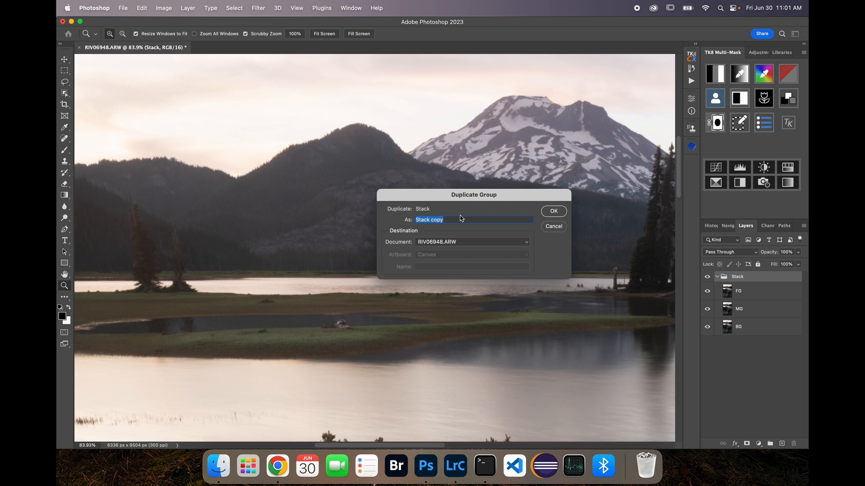
pyautogui.write('O')
pyautogui.click(555, 212)
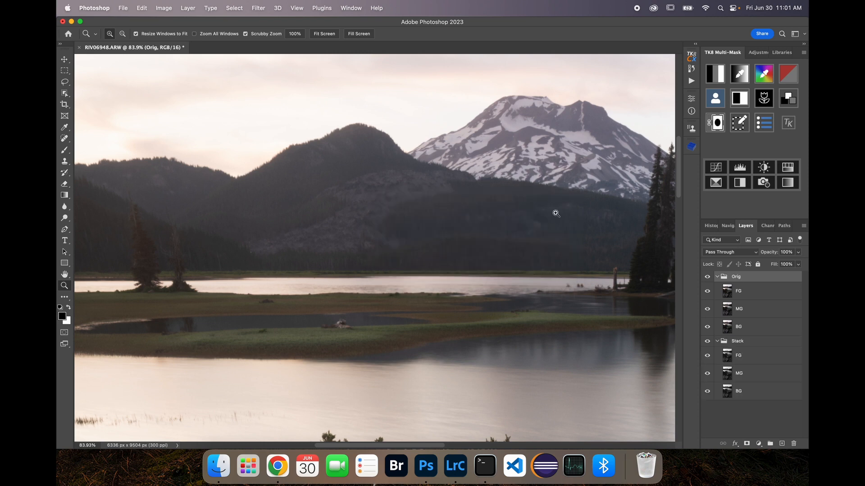
pyautogui.click(718, 277)
pyautogui.click(707, 276)
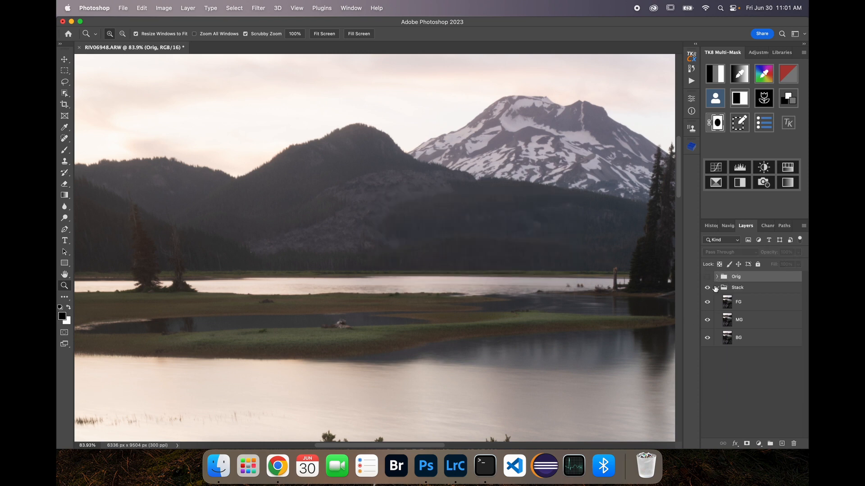
# - Auto-blend the FG, MG and BG layers in the Stack group using Stack Images with seamless tones and content-aware fill of transparent areas
pyautogui.click(738, 291)
pyautogui.click(743, 302)
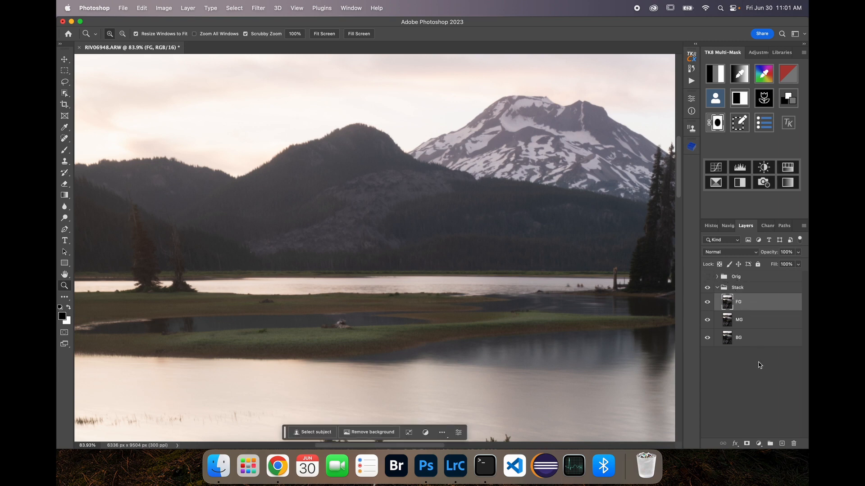
pyautogui.keyDown('shift'); pyautogui.click(764, 343); pyautogui.keyUp('shift')
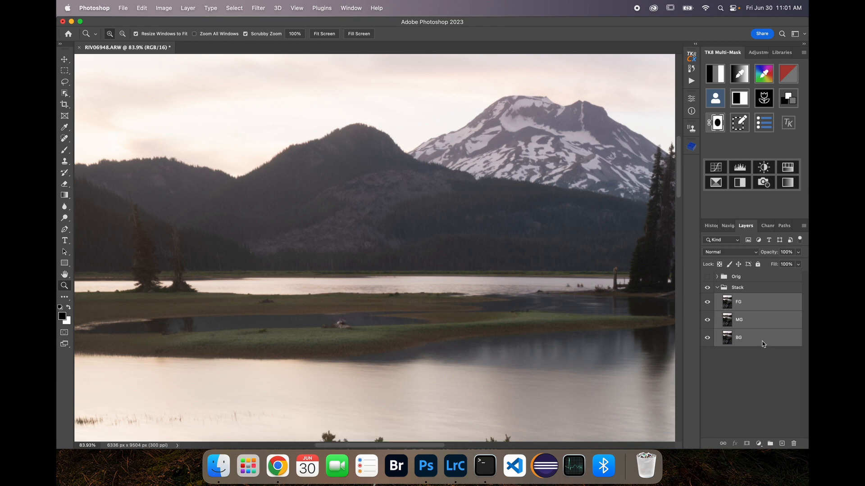
pyautogui.click(142, 10)
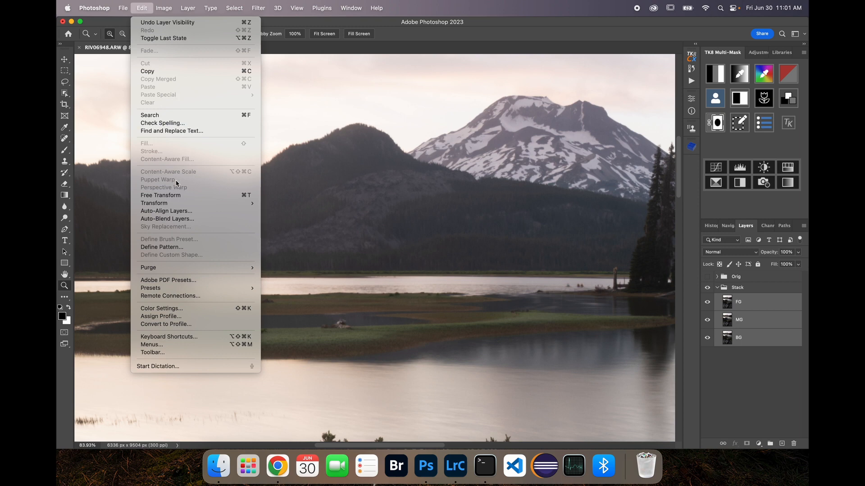
pyautogui.moveTo(183, 209)
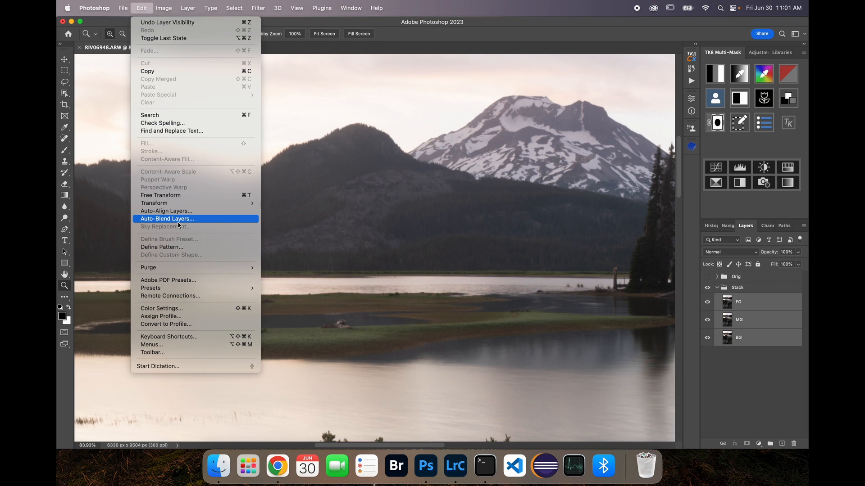
pyautogui.click(178, 220)
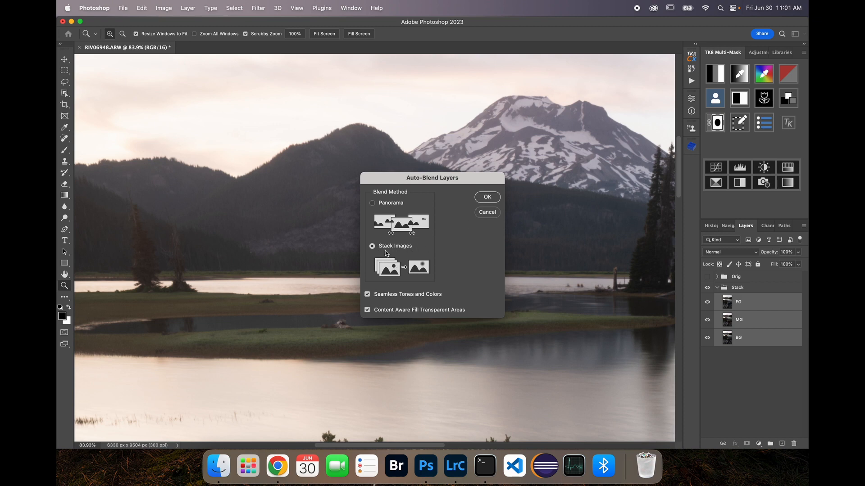
pyautogui.click(487, 198)
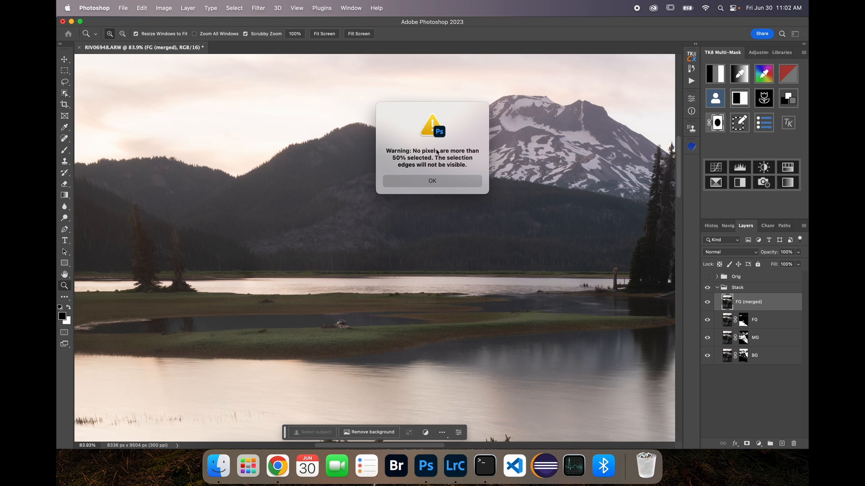
# - Dismiss the alerts and clear the selection left on the merged layer
pyautogui.click(428, 181)
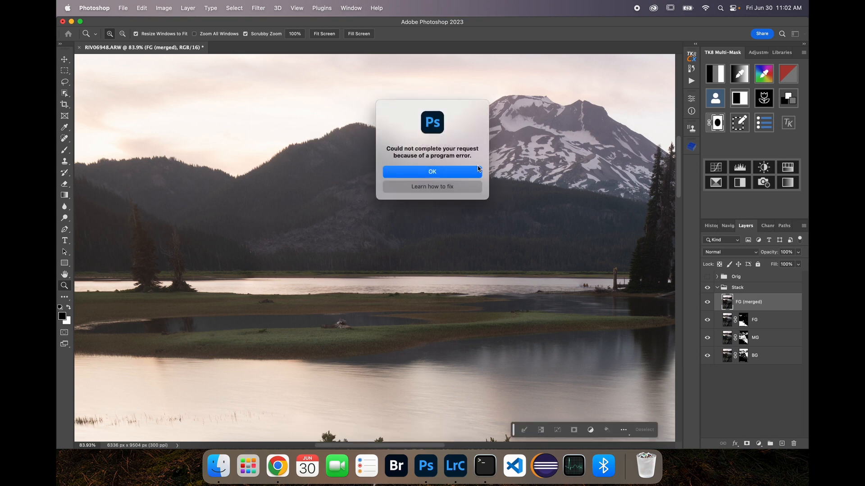
pyautogui.click(431, 173)
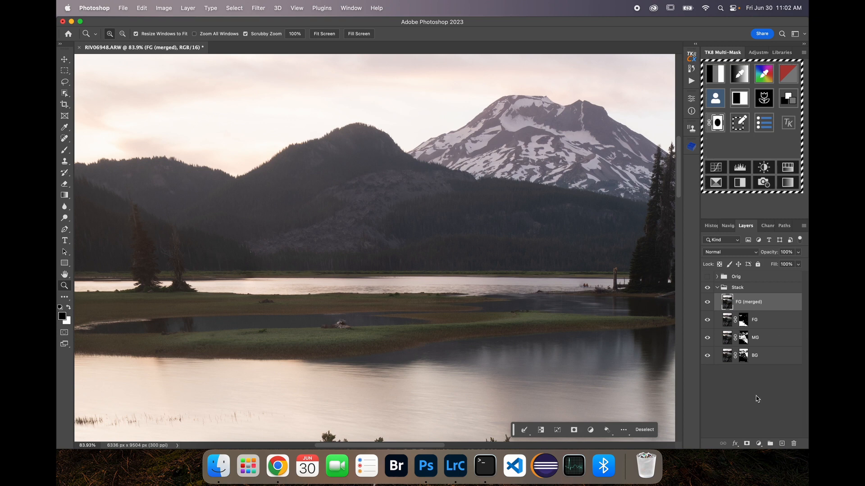
pyautogui.press('super+d')
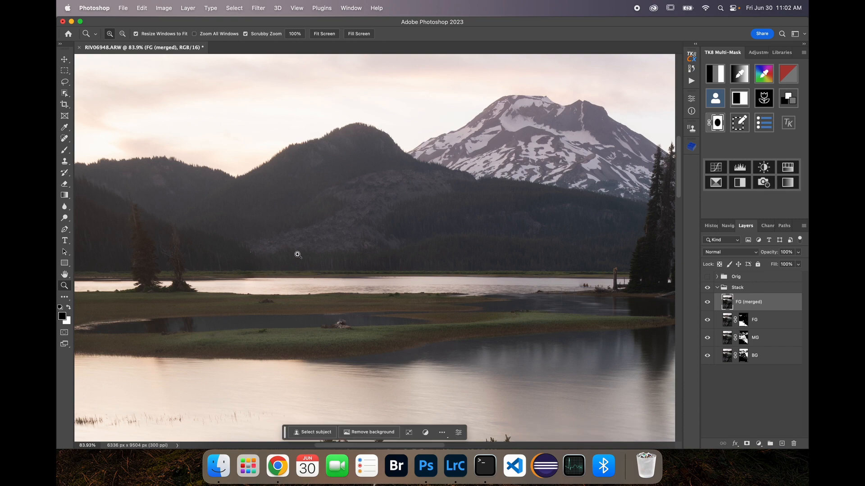
# - Examine the focus across the cliffs, foreground boulders and loose rocks in the merged image at close range
pyautogui.press('h')
pyautogui.moveTo(197, 246); pyautogui.dragTo(396, 259)
pyautogui.moveTo(389, 295); pyautogui.dragTo(336, 96)
pyautogui.moveTo(446, 238); pyautogui.dragTo(439, 221)
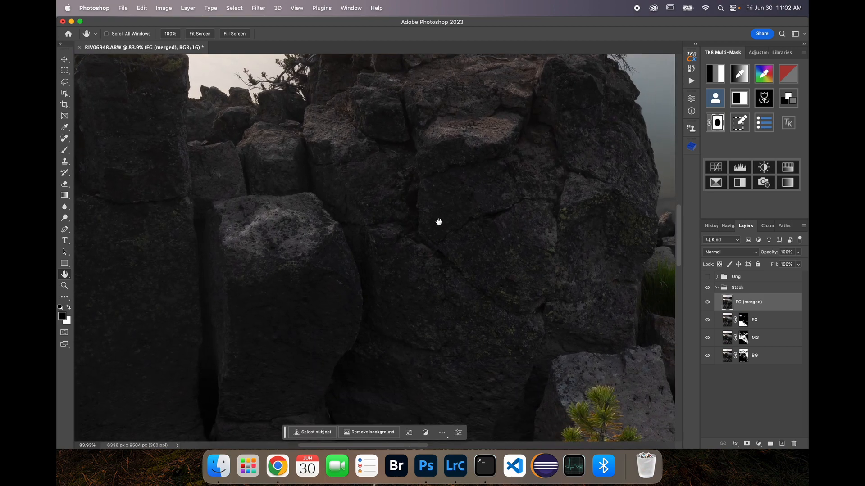
pyautogui.rightClick(439, 222)
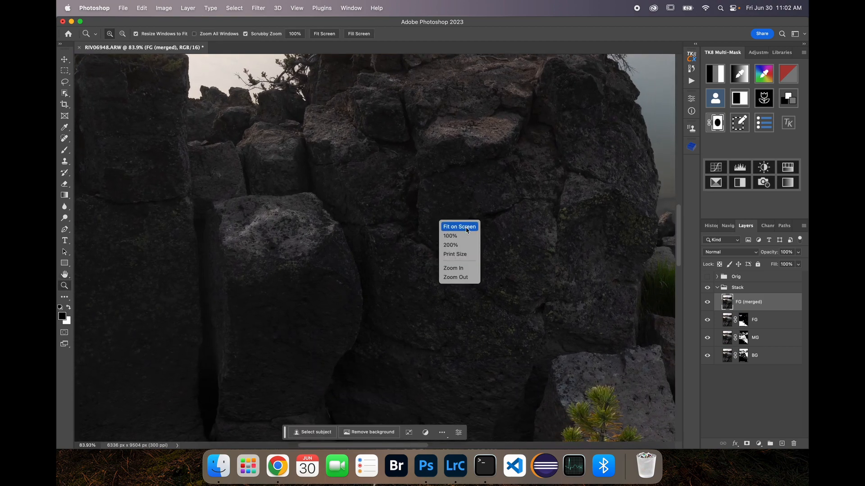
pyautogui.click(448, 225)
pyautogui.moveTo(350, 351); pyautogui.dragTo(413, 367)
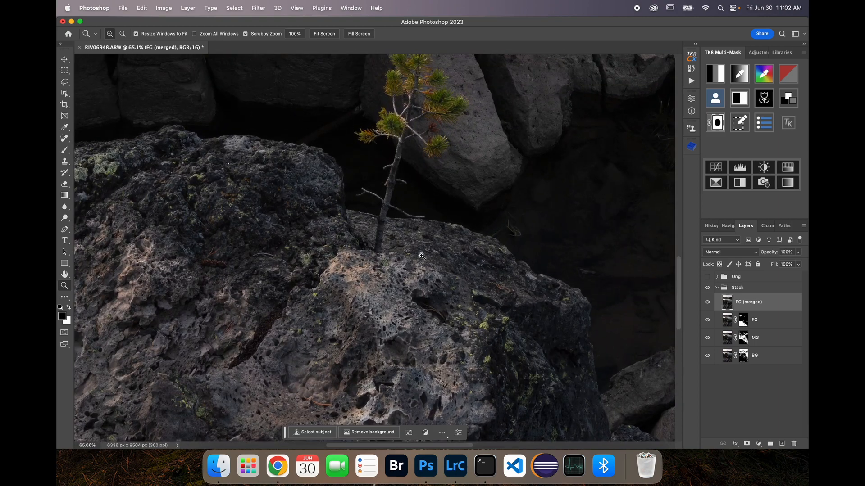
pyautogui.press('space')
pyautogui.moveTo(401, 312); pyautogui.dragTo(379, 70)
pyautogui.moveTo(336, 234); pyautogui.dragTo(164, 289)
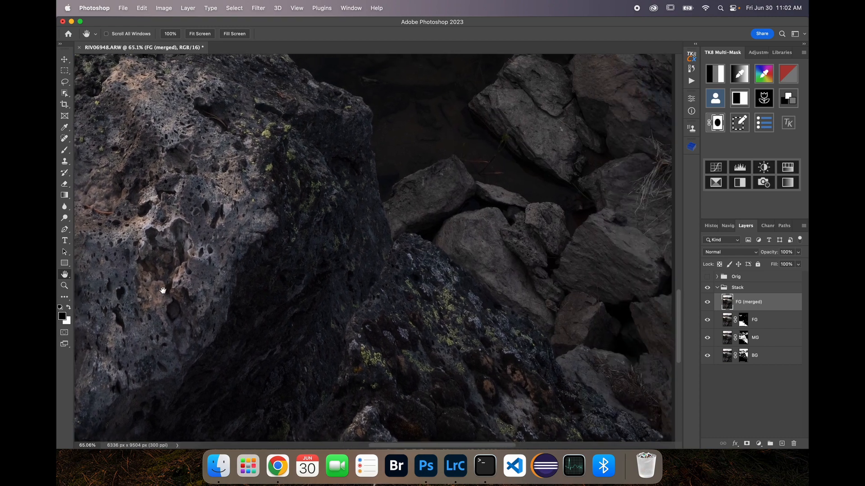
pyautogui.moveTo(376, 292); pyautogui.dragTo(323, 280)
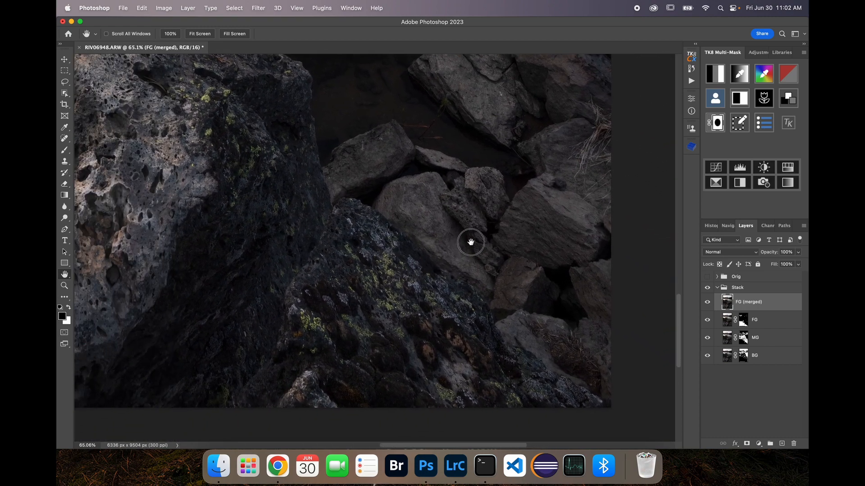
pyautogui.moveTo(471, 243); pyautogui.dragTo(496, 235)
pyautogui.moveTo(267, 283); pyautogui.dragTo(453, 343)
pyautogui.moveTo(447, 234); pyautogui.dragTo(315, 319)
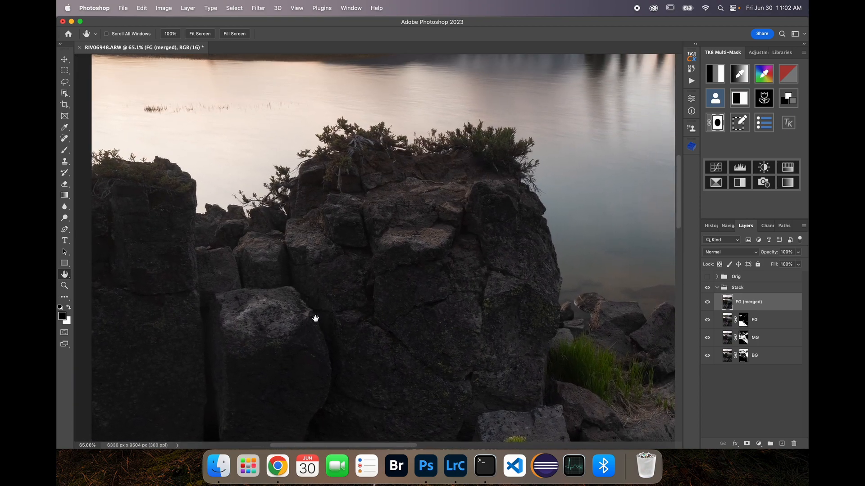
# - Examine the blend along the lake and around the two trees on the far shore
pyautogui.moveTo(388, 297); pyautogui.dragTo(278, 320)
pyautogui.moveTo(406, 299); pyautogui.dragTo(174, 311)
pyautogui.moveTo(328, 236); pyautogui.dragTo(374, 333)
pyautogui.moveTo(309, 271); pyautogui.dragTo(382, 289)
pyautogui.moveTo(295, 280); pyautogui.dragTo(442, 282)
pyautogui.moveTo(237, 265); pyautogui.dragTo(318, 301)
pyautogui.moveTo(194, 220); pyautogui.dragTo(189, 251)
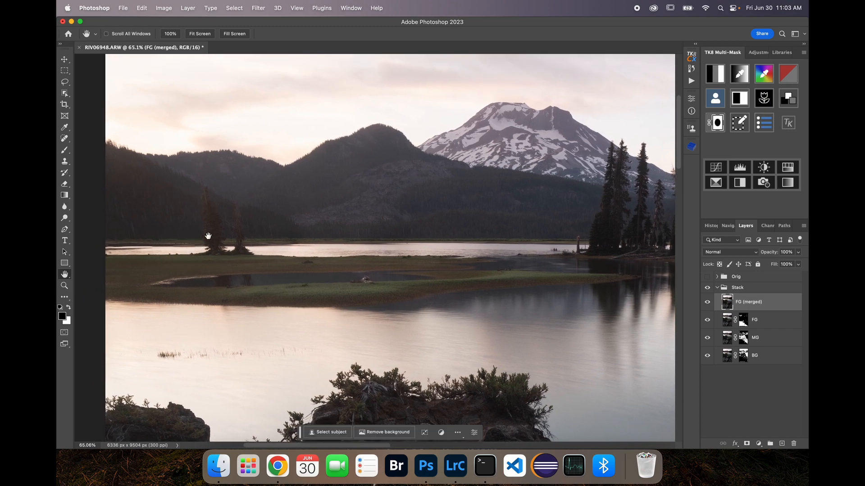
pyautogui.press('z')
pyautogui.moveTo(222, 203); pyautogui.dragTo(259, 233)
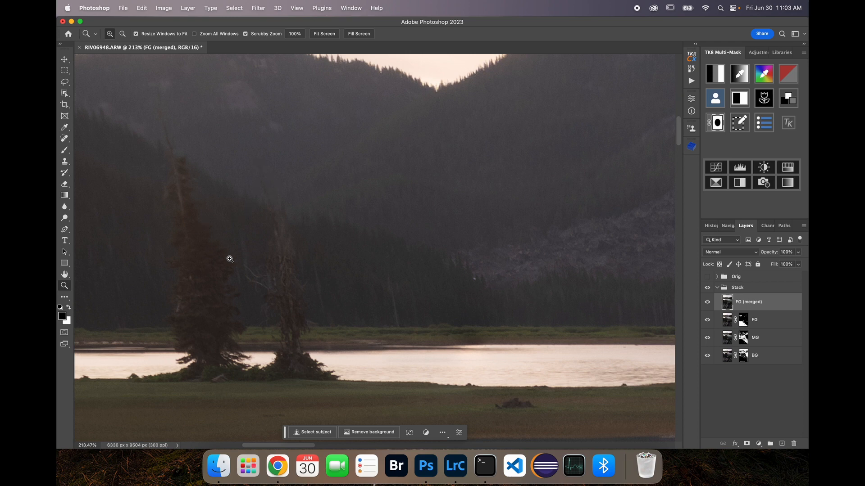
pyautogui.rightClick(210, 224)
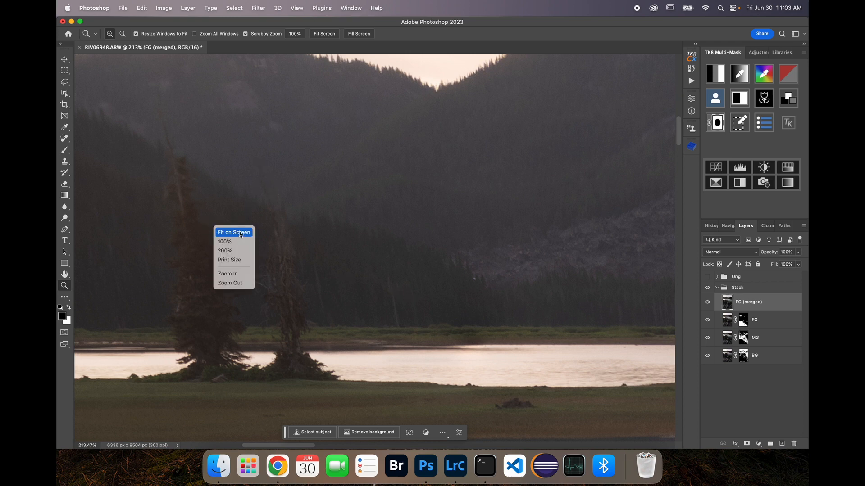
pyautogui.press('Escape')
pyautogui.press('super+0')
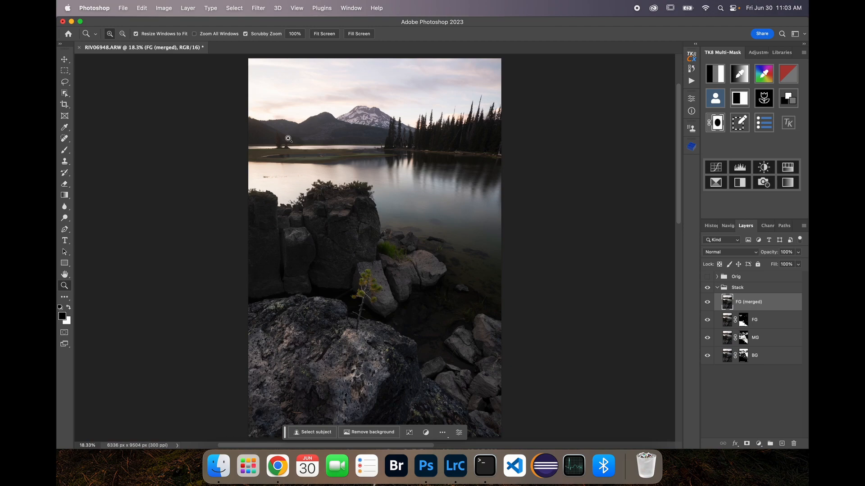
pyautogui.moveTo(288, 126); pyautogui.dragTo(357, 183)
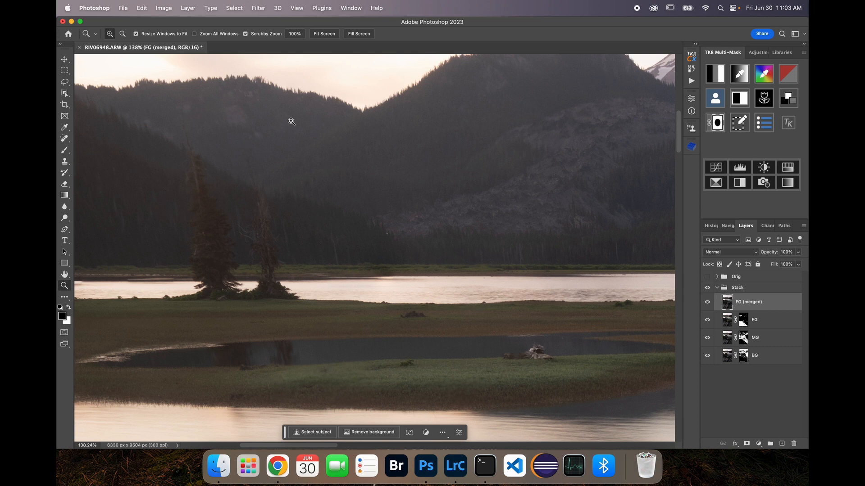
# - Examine the dark hills, snowy mountain, treeline and sky of the merged image for blending flaws
pyautogui.press('h')
pyautogui.moveTo(276, 118); pyautogui.dragTo(310, 223)
pyautogui.moveTo(440, 223); pyautogui.dragTo(326, 272)
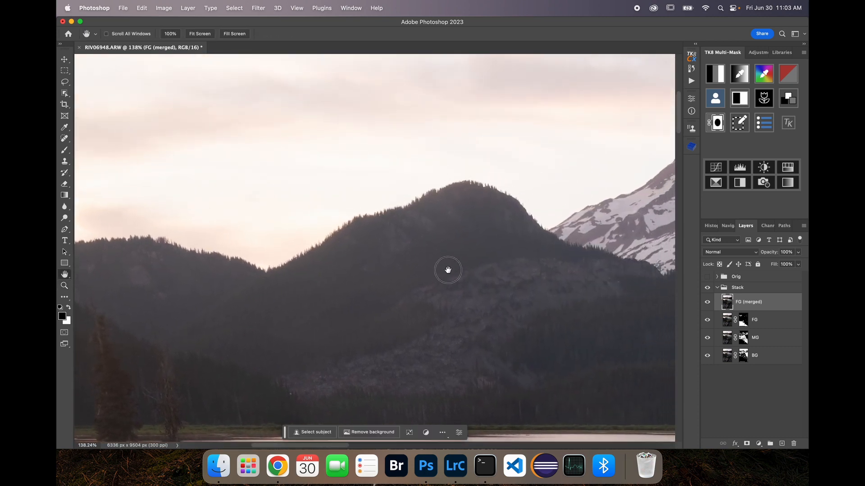
pyautogui.moveTo(448, 270); pyautogui.dragTo(357, 261)
pyautogui.moveTo(468, 260); pyautogui.dragTo(353, 256)
pyautogui.moveTo(452, 268); pyautogui.dragTo(310, 248)
pyautogui.moveTo(506, 268); pyautogui.dragTo(289, 190)
pyautogui.moveTo(507, 283); pyautogui.dragTo(442, 288)
pyautogui.moveTo(496, 270); pyautogui.dragTo(274, 297)
pyautogui.moveTo(500, 254); pyautogui.dragTo(413, 297)
pyautogui.moveTo(426, 233); pyautogui.dragTo(428, 331)
pyautogui.moveTo(418, 258); pyautogui.dragTo(521, 323)
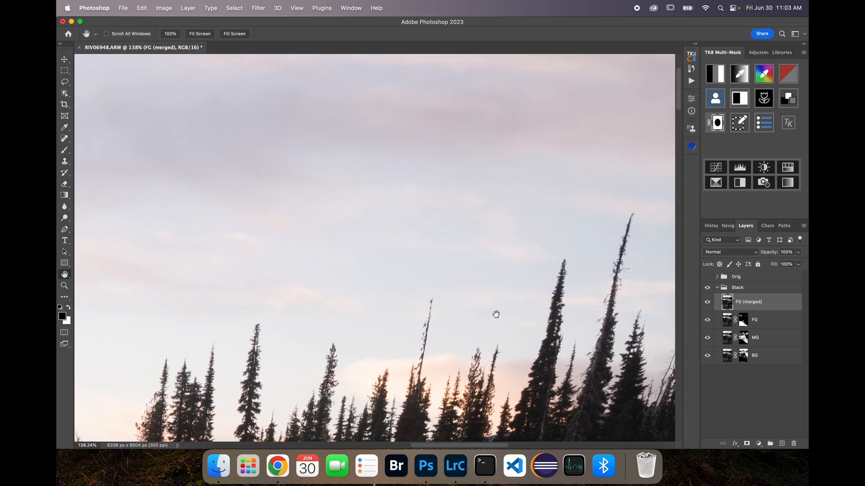
pyautogui.moveTo(323, 262); pyautogui.dragTo(377, 265)
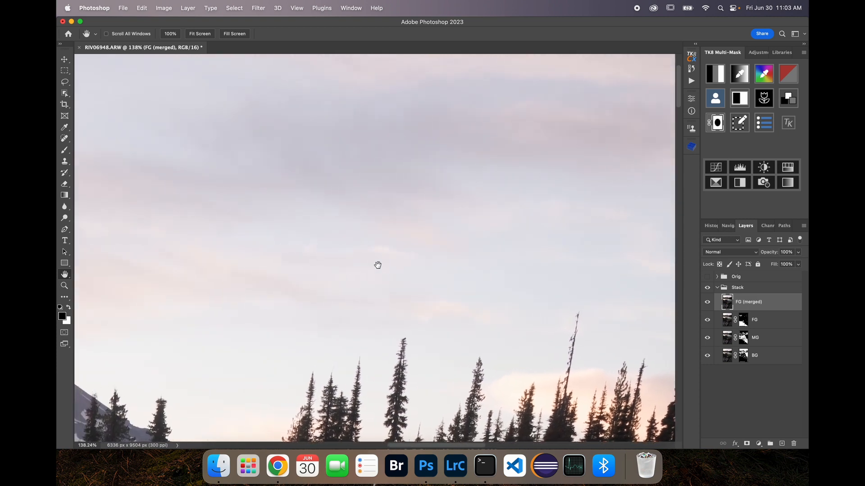
# - Hide the Stack group, expand and show the Orig group, and inspect the two far-shore trees up close
pyautogui.press('z')
pyautogui.rightClick(281, 293)
pyautogui.click(315, 301)
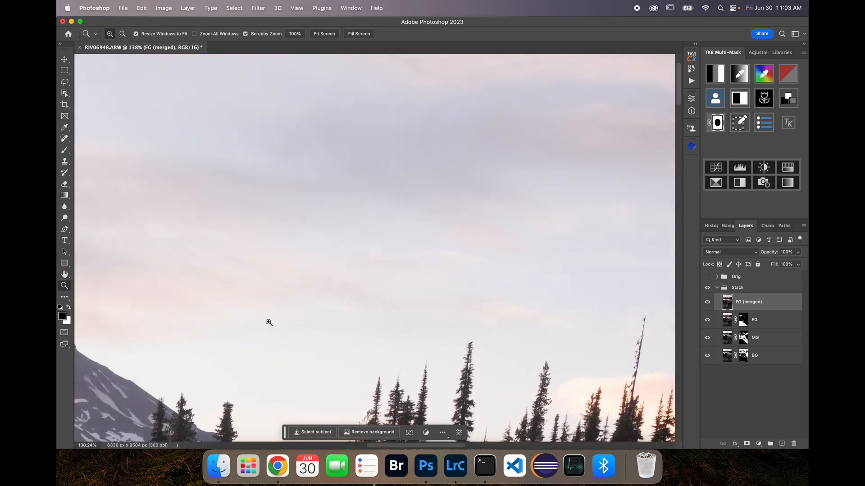
pyautogui.moveTo(278, 142); pyautogui.dragTo(350, 197)
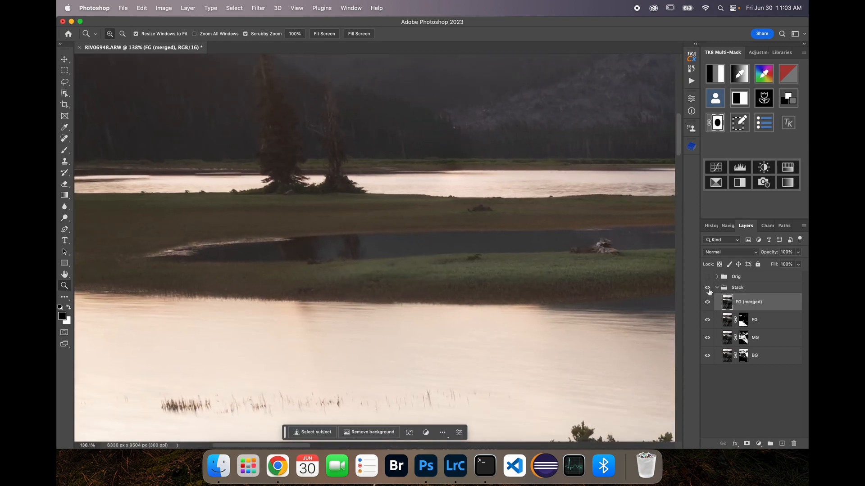
pyautogui.press('super+0')
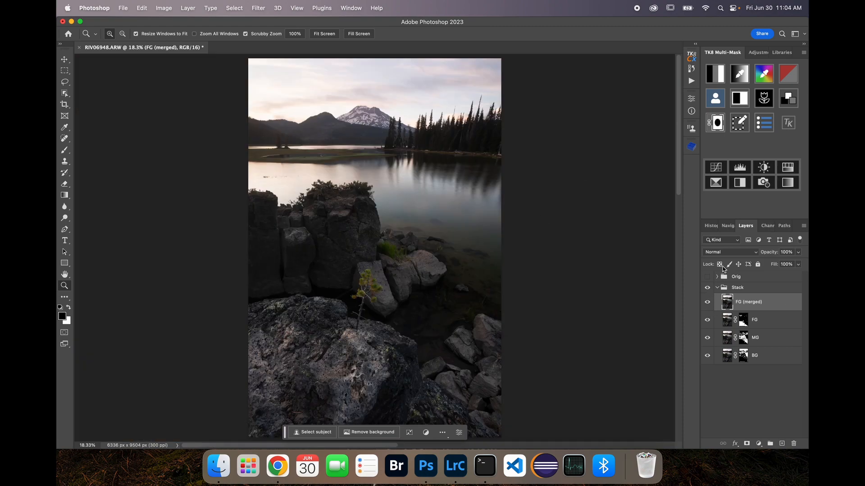
pyautogui.click(707, 289)
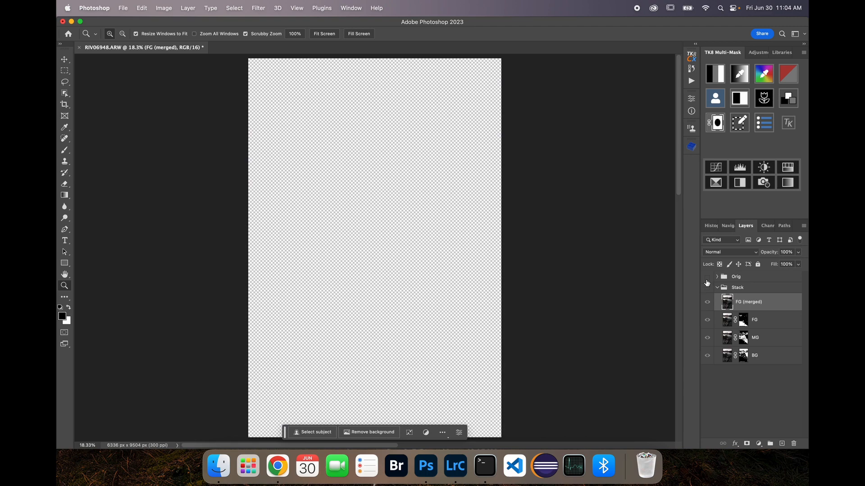
pyautogui.click(717, 277)
pyautogui.click(707, 277)
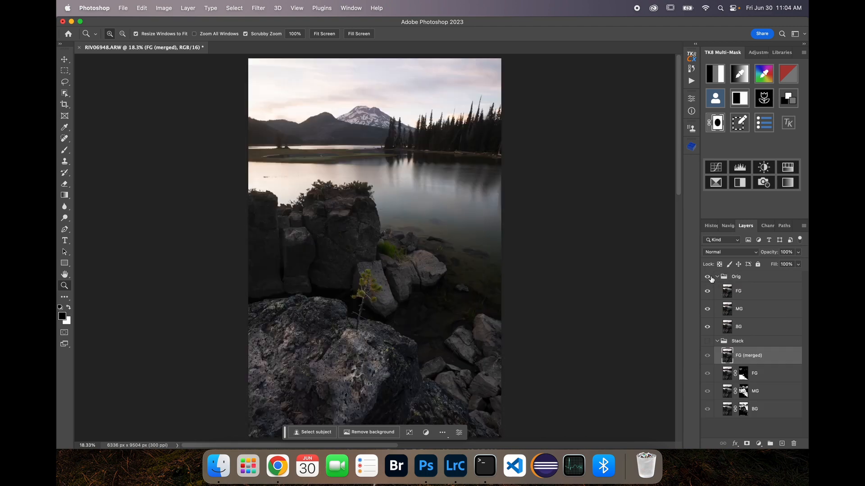
pyautogui.moveTo(282, 136); pyautogui.dragTo(346, 208)
pyautogui.moveTo(308, 173); pyautogui.dragTo(339, 237)
pyautogui.moveTo(332, 207); pyautogui.dragTo(301, 207)
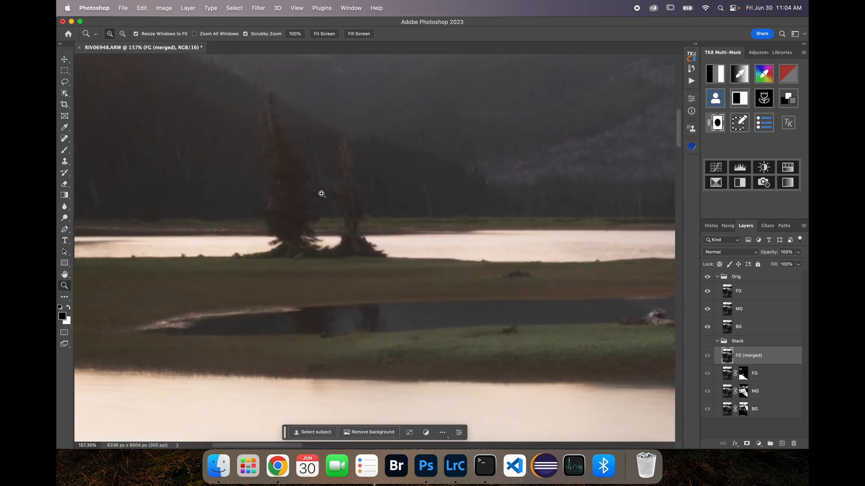
pyautogui.press('h')
pyautogui.moveTo(309, 162); pyautogui.dragTo(339, 216)
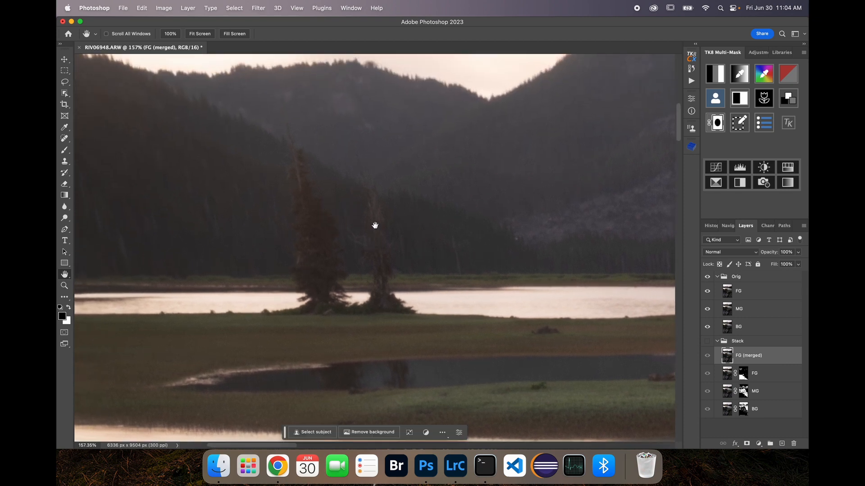
# - Compare the sharpness of the FG, MG and BG originals around the far trees by toggling their visibility
pyautogui.click(707, 293)
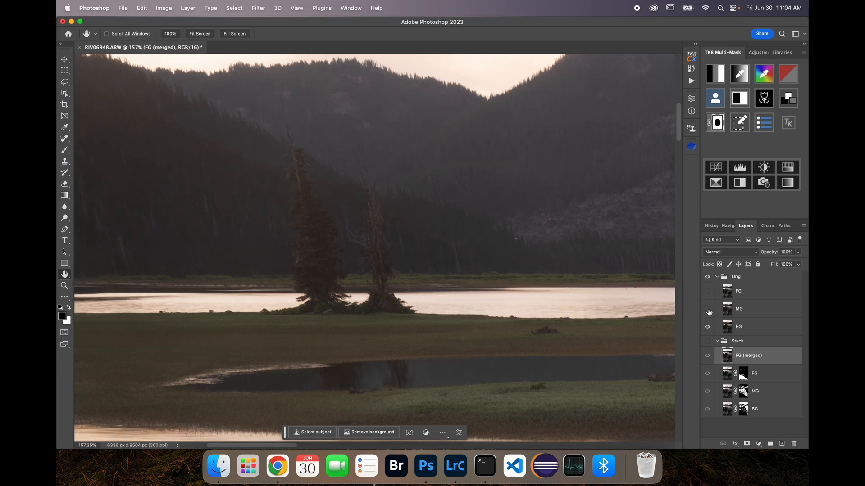
pyautogui.click(708, 311)
pyautogui.click(708, 311)
pyautogui.click(708, 310)
pyautogui.click(708, 311)
pyautogui.click(708, 291)
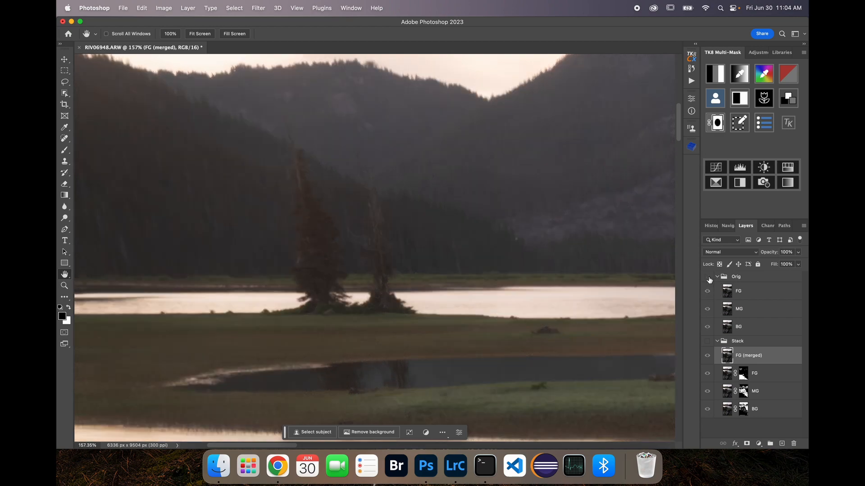
pyautogui.click(707, 276)
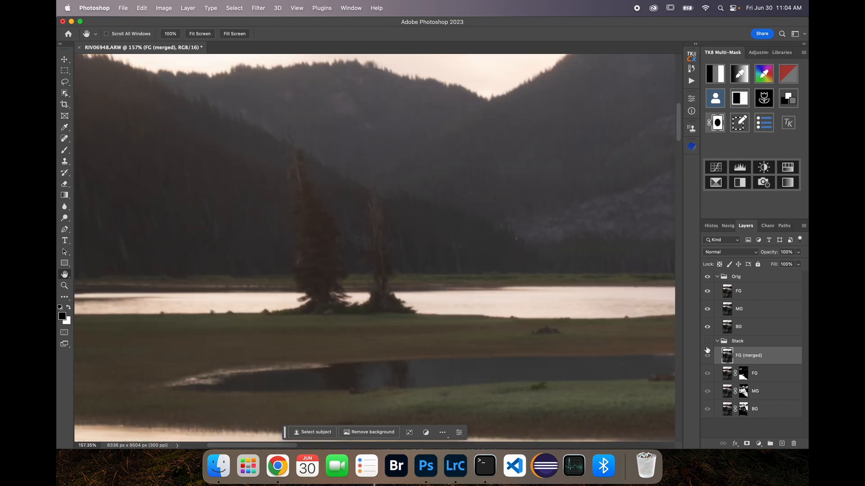
# - Show the Stack group again, then hide and collapse the Orig group
pyautogui.click(707, 341)
pyautogui.click(707, 276)
pyautogui.click(717, 277)
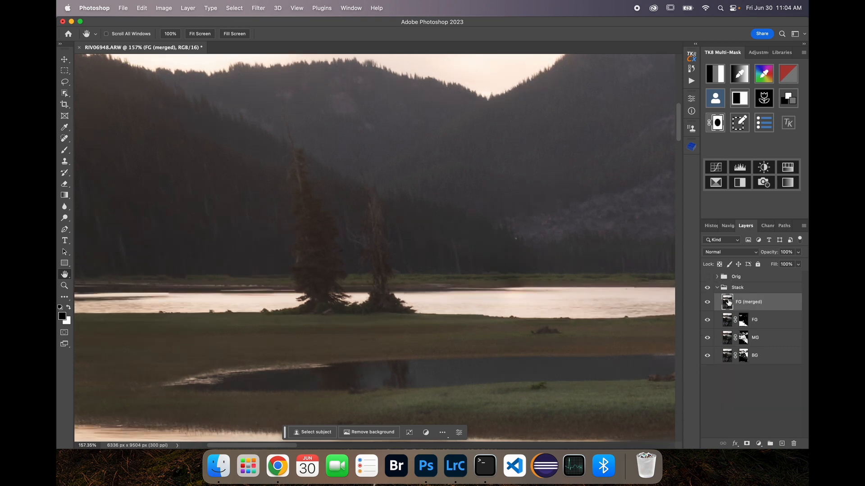
# - Expand the Orig group and move its MG layer out of it, directly above the Stack group
pyautogui.click(718, 277)
pyautogui.moveTo(739, 311); pyautogui.dragTo(745, 339)
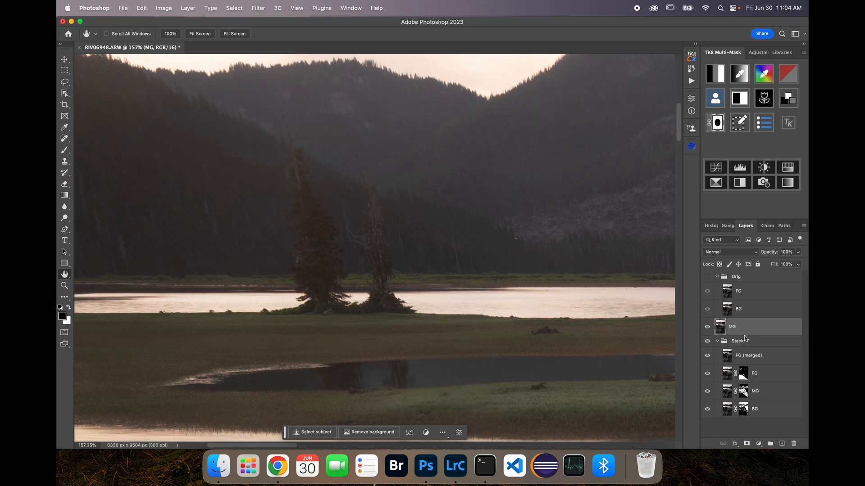
# - Collapse the Orig group and examine the MG layer's sharpness across the snowy mountain, the shoreline rocks and the two far trees
pyautogui.click(717, 277)
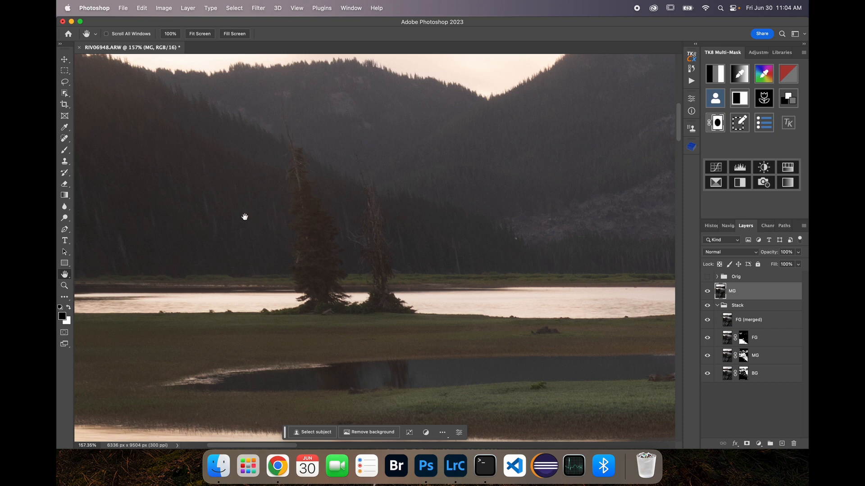
pyautogui.click(343, 229)
pyautogui.moveTo(455, 263); pyautogui.dragTo(302, 382)
pyautogui.hscroll(8, 319, 348)
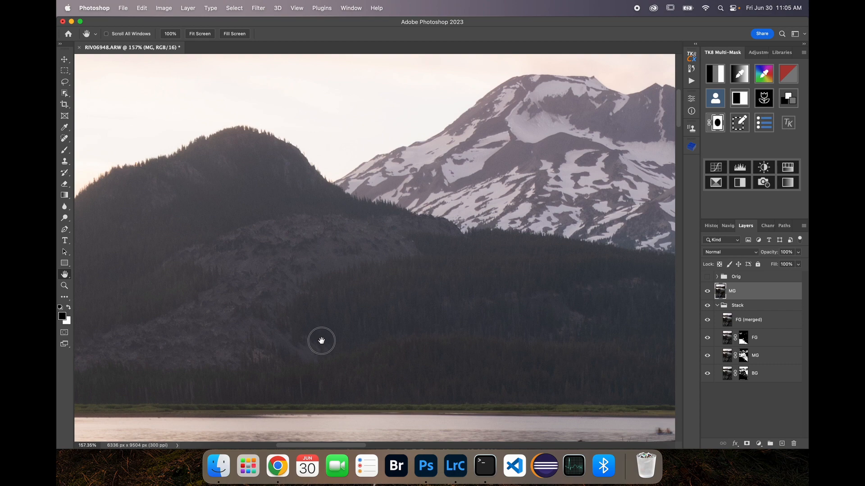
pyautogui.scroll(-15, 320, 339)
pyautogui.moveTo(382, 319); pyautogui.dragTo(442, 194)
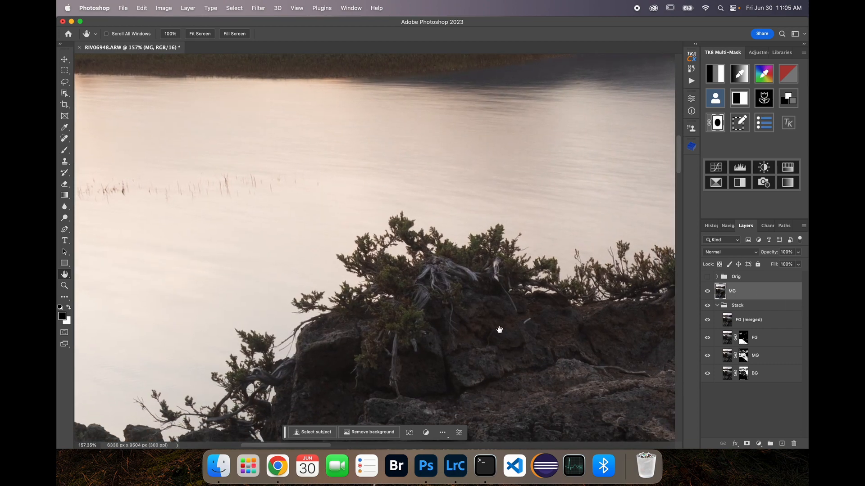
pyautogui.moveTo(202, 199); pyautogui.dragTo(336, 350)
pyautogui.scroll(10, 336, 350)
pyautogui.hscroll(-5, 337, 350)
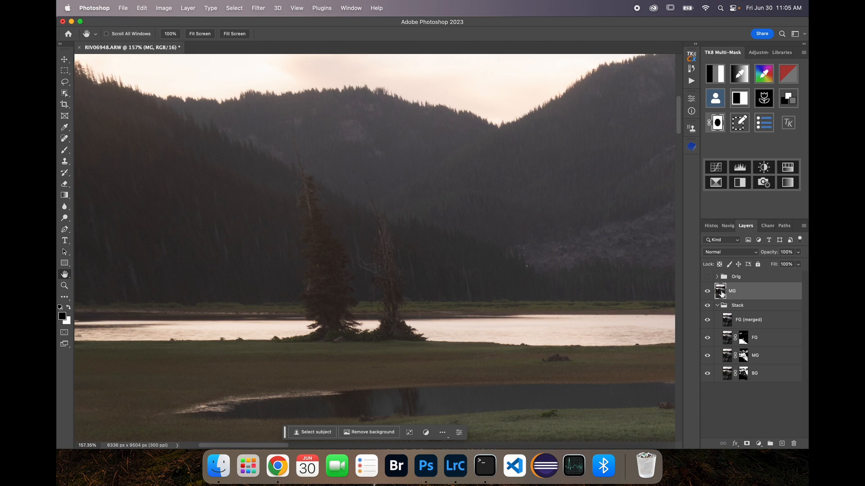
# - Add a layer mask to the MG layer above the Stack group and invert it to black
pyautogui.click(746, 444)
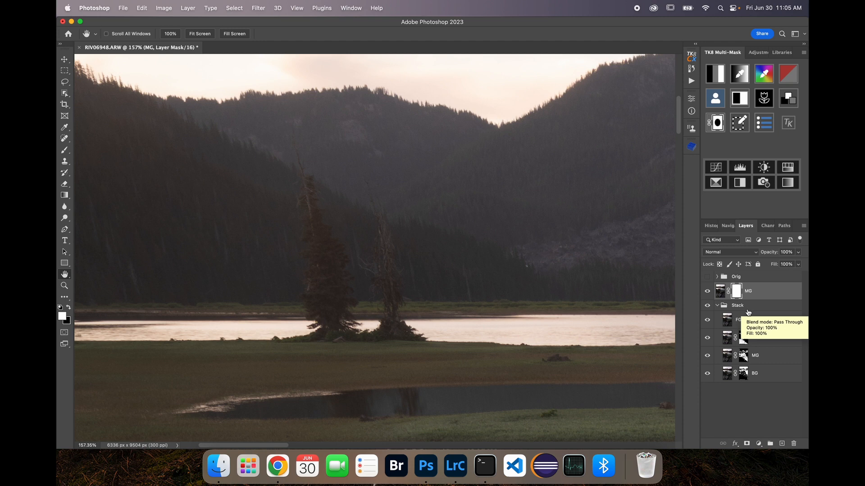
pyautogui.press('super+i')
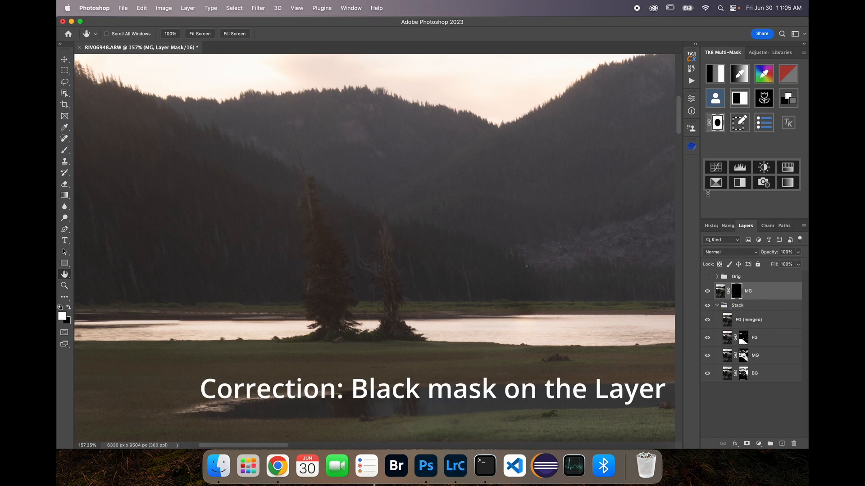
# - Undo the oversized first brush stroke on the MG mask, then set the white brush to size 175 and 10% flow
pyautogui.moveTo(74, 75)
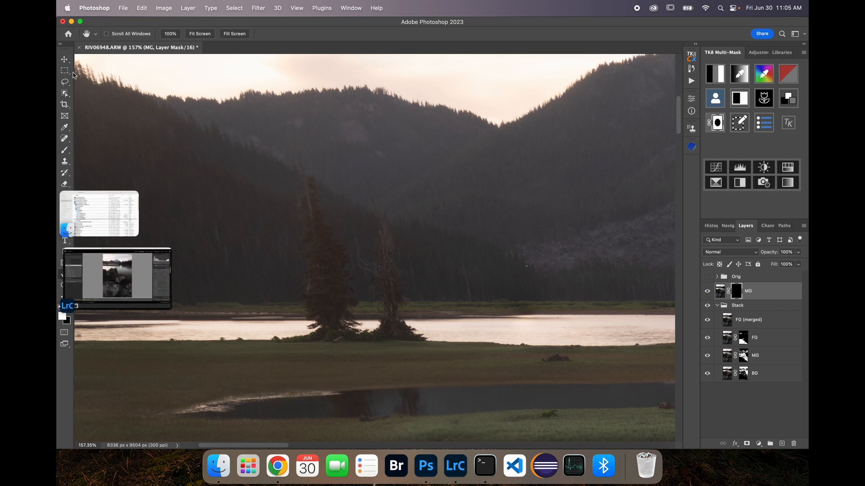
pyautogui.click(64, 150)
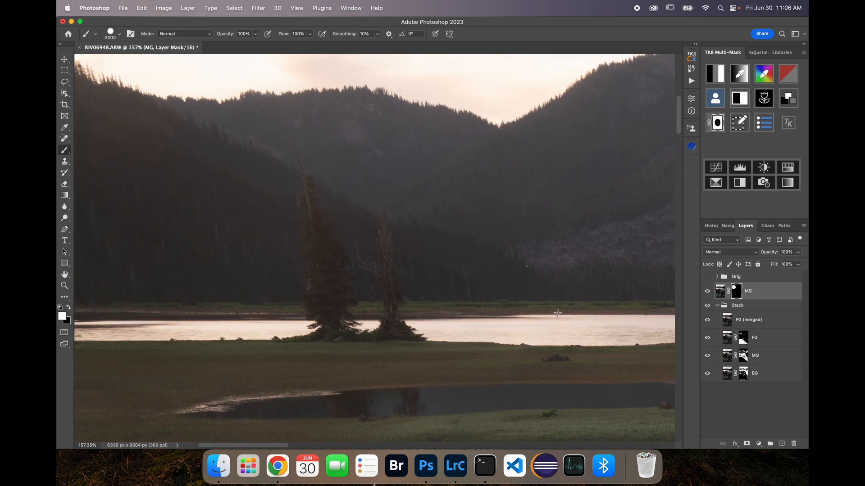
pyautogui.press('super+z')
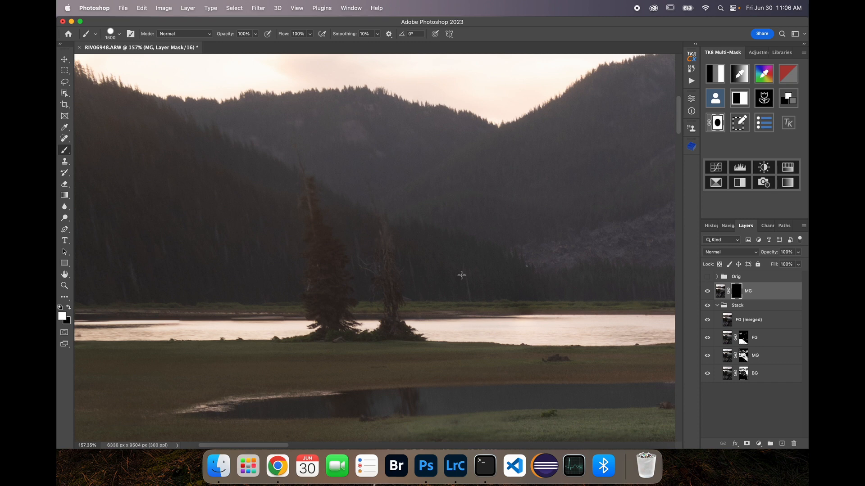
pyautogui.press('[')
pyautogui.press('[')
pyautogui.press('[')
pyautogui.press('[')
pyautogui.press('[')
pyautogui.press('[')
pyautogui.press('[')
pyautogui.press('[')
pyautogui.press('[')
pyautogui.press('[')
pyautogui.press('[')
pyautogui.press('[')
pyautogui.press('[')
pyautogui.click(311, 35)
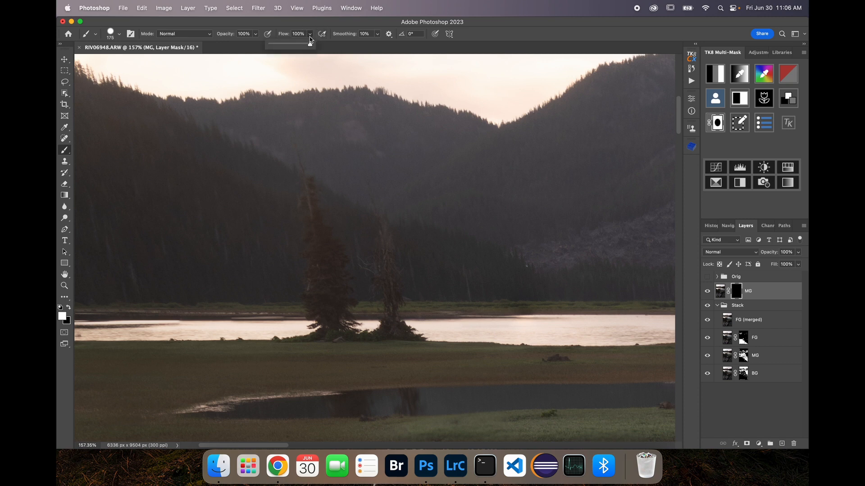
pyautogui.moveTo(310, 46); pyautogui.dragTo(273, 44)
# - Paint white on the MG layer's mask over the two far trees, enlarging the brush to 400
pyautogui.moveTo(294, 141); pyautogui.dragTo(302, 151)
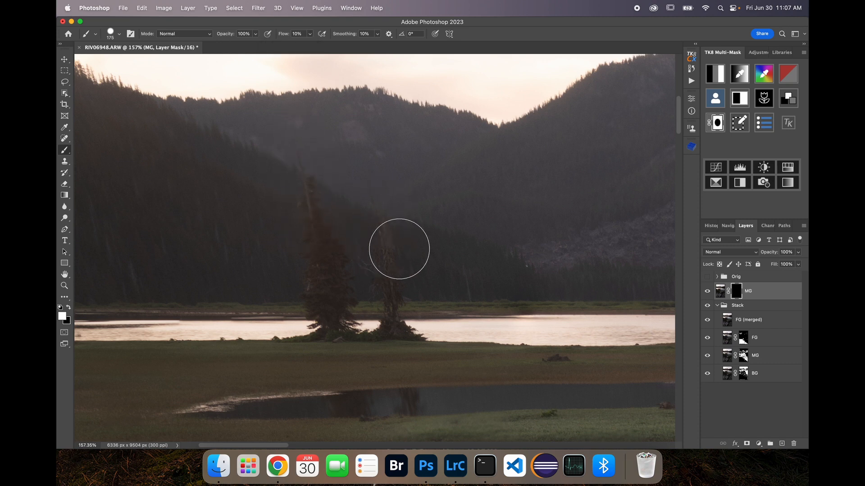
pyautogui.moveTo(410, 238); pyautogui.dragTo(415, 258)
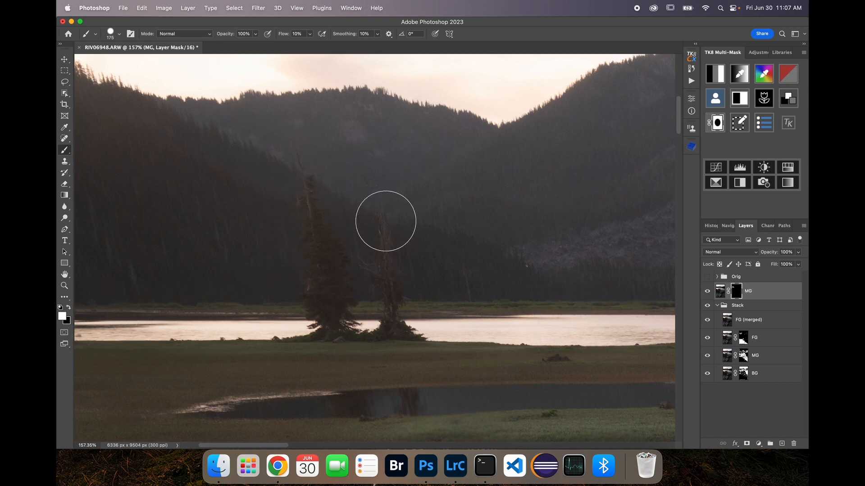
pyautogui.press(']')
pyautogui.press(']')
pyautogui.press(']')
pyautogui.press(']')
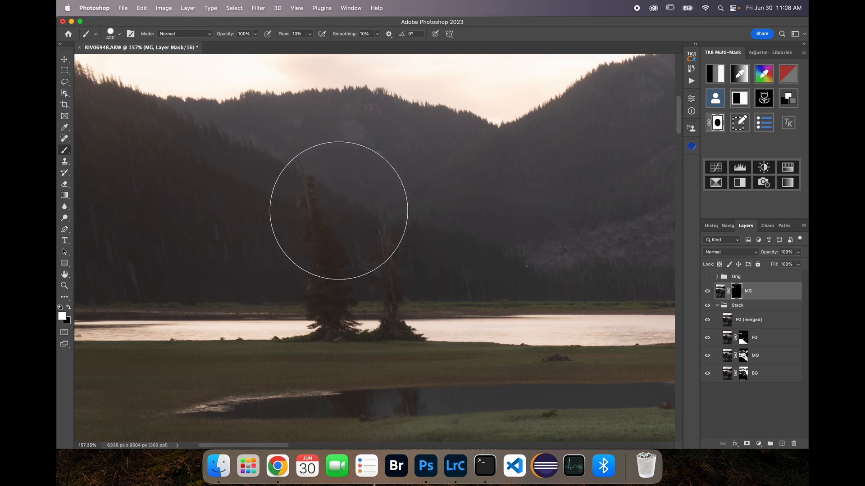
# - Move the BG layer out of the Orig group to directly above the masked MG layer, then collapse Orig
pyautogui.click(716, 277)
pyautogui.click(737, 314)
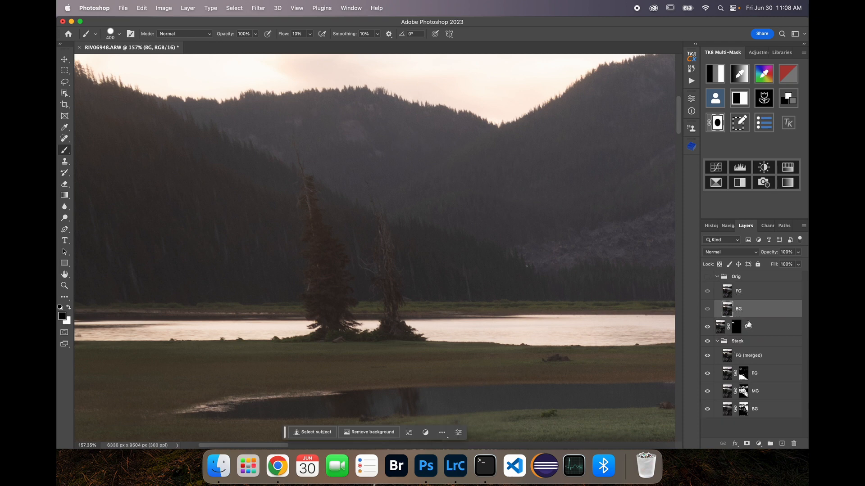
pyautogui.moveTo(748, 314); pyautogui.dragTo(749, 323)
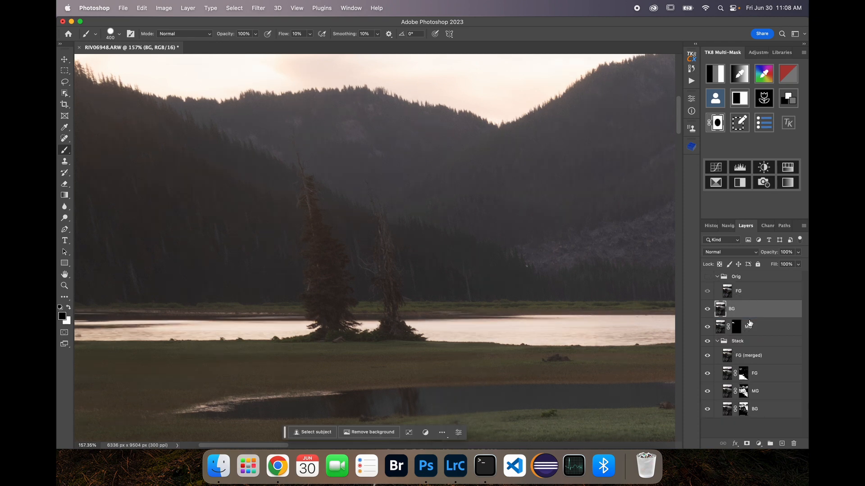
pyautogui.click(716, 277)
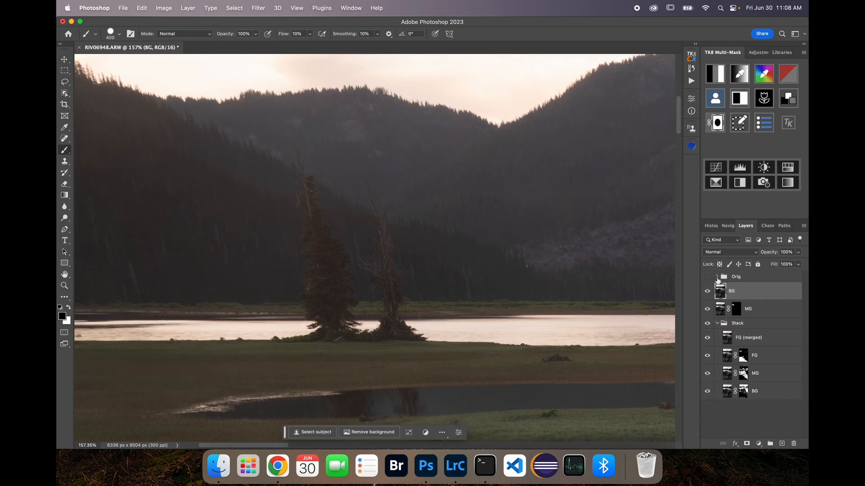
# - Add a layer mask to the BG layer above MG and invert it to black
pyautogui.click(747, 444)
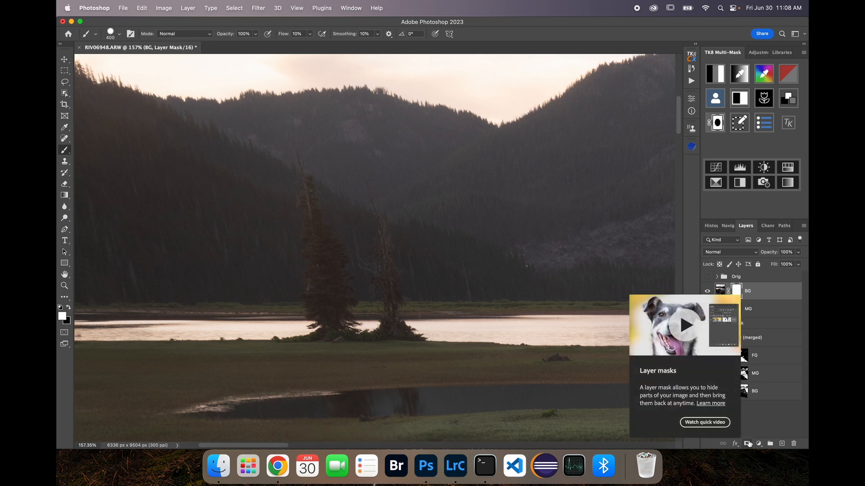
pyautogui.press('super+i')
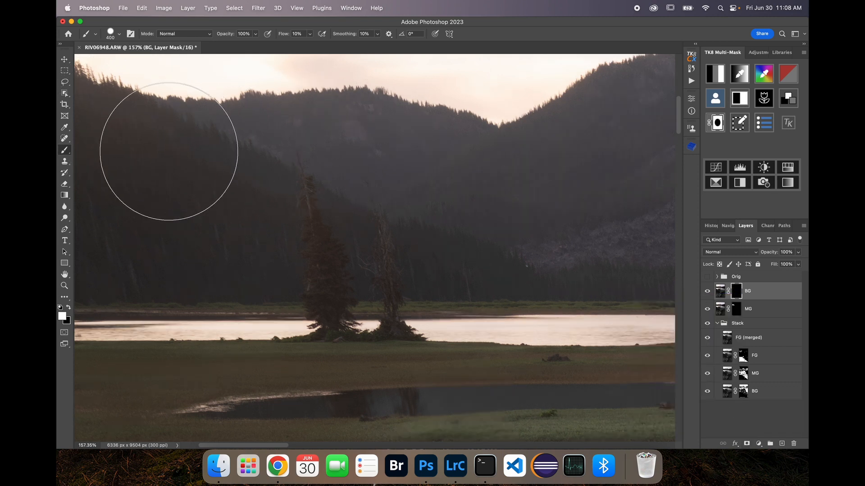
# - Raise the brush flow to 36% and paint white on the BG layer's mask over the forested hillside and distant ridgeline
pyautogui.press('h')
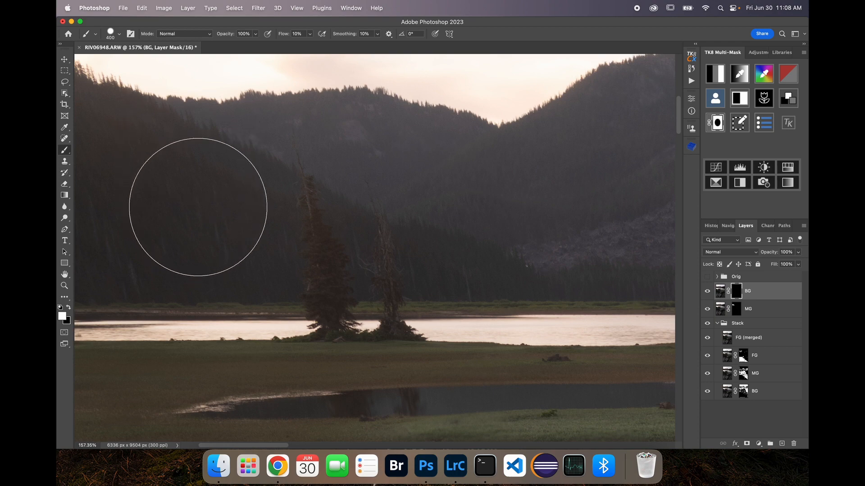
pyautogui.press('space')
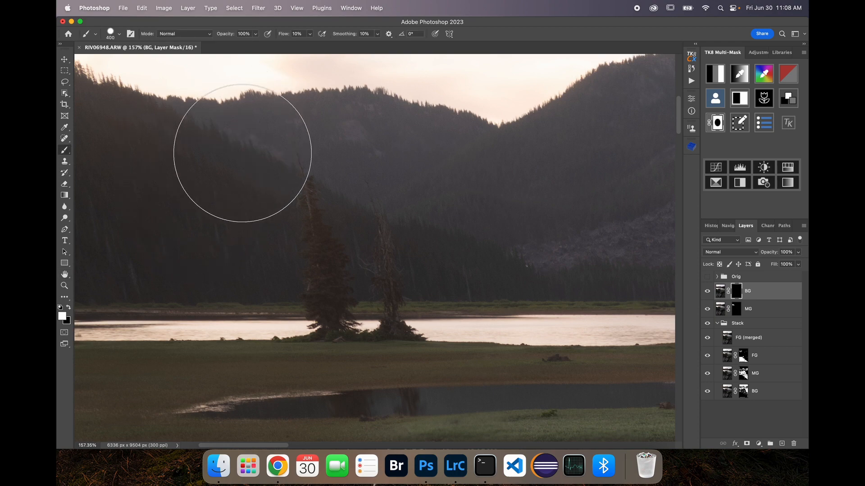
pyautogui.press('h')
pyautogui.moveTo(250, 139); pyautogui.dragTo(252, 148)
pyautogui.moveTo(280, 108)
pyautogui.mouseDown()
pyautogui.moveTo(288, 139)
pyautogui.moveTo(264, 100)
pyautogui.mouseUp()
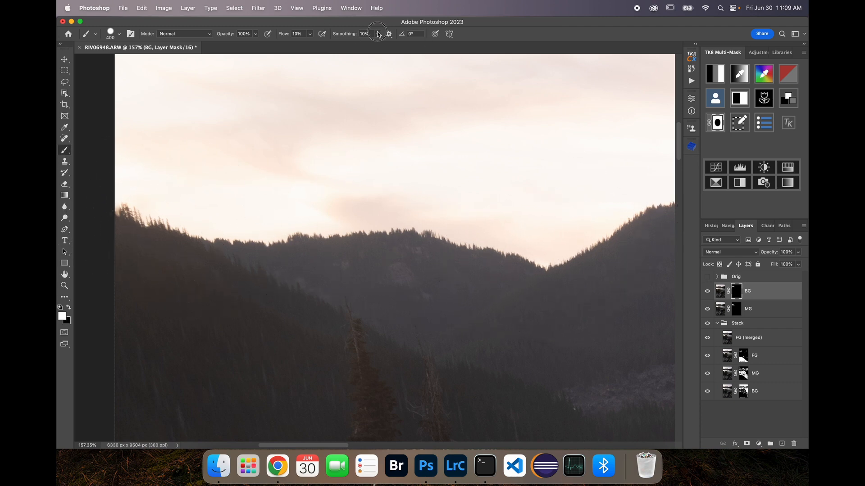
pyautogui.click(310, 35)
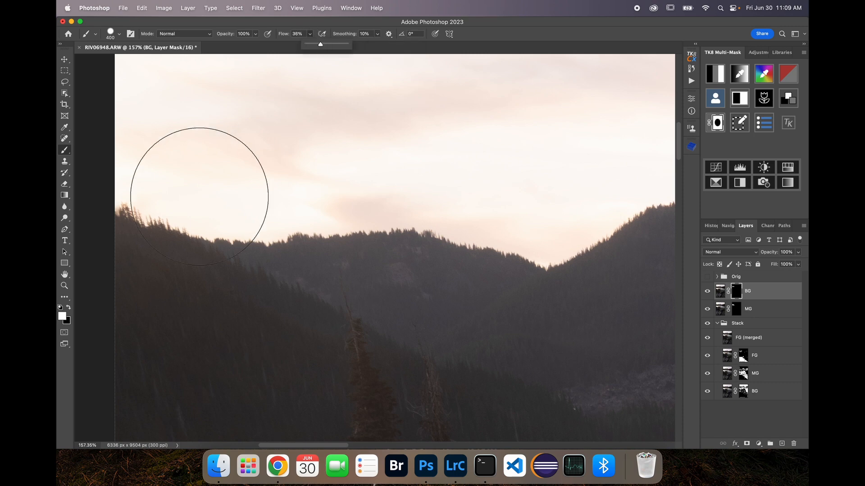
pyautogui.moveTo(155, 220)
pyautogui.mouseDown()
pyautogui.moveTo(191, 239)
pyautogui.moveTo(475, 257)
pyautogui.moveTo(563, 271)
pyautogui.moveTo(605, 246)
pyautogui.moveTo(338, 241)
pyautogui.moveTo(203, 291)
pyautogui.mouseUp()
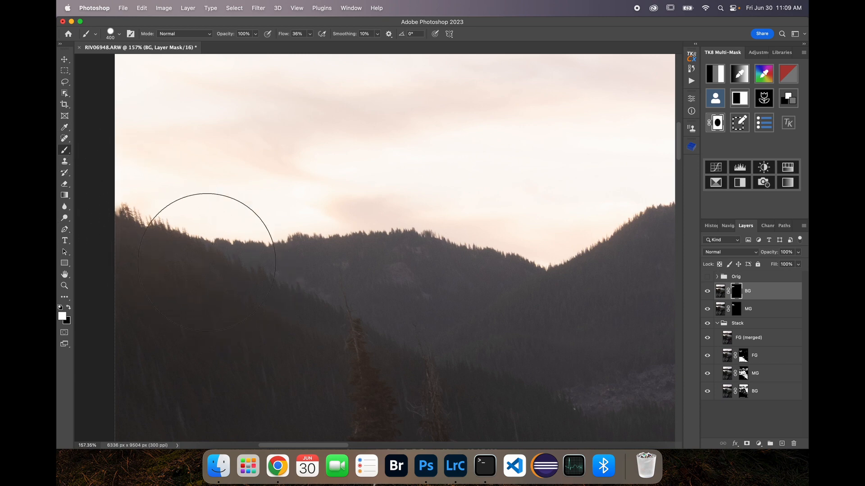
pyautogui.moveTo(127, 208)
pyautogui.mouseDown()
pyautogui.moveTo(351, 239)
pyautogui.moveTo(293, 254)
pyautogui.moveTo(643, 222)
pyautogui.mouseUp()
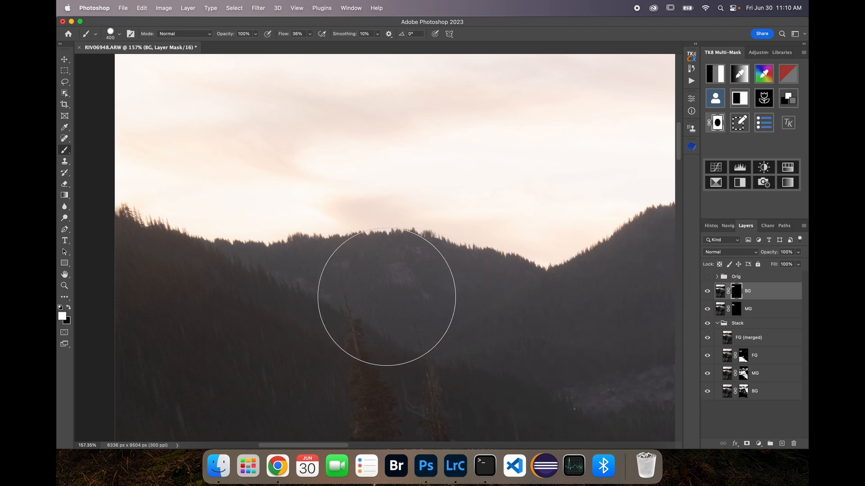
# - Inspect the corrected blend at about 100% from the far trees past the snowy mountain to the conifers along the lake
pyautogui.press('z')
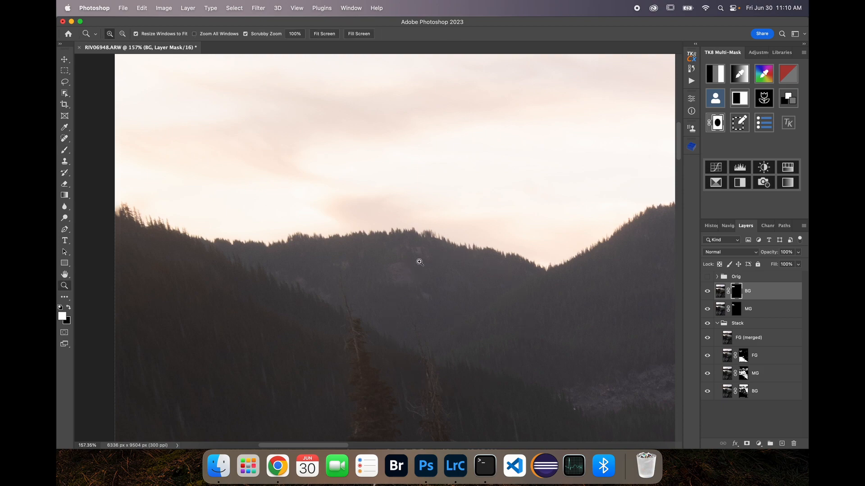
pyautogui.rightClick(417, 258)
pyautogui.click(442, 267)
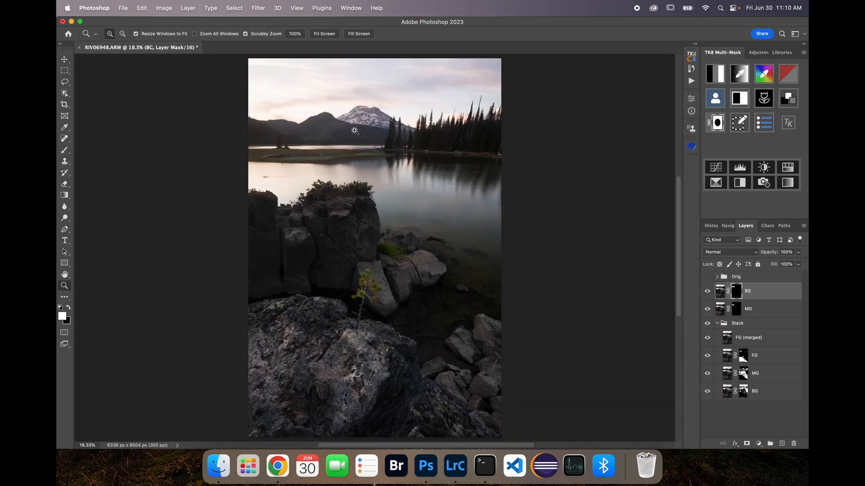
pyautogui.moveTo(302, 152); pyautogui.dragTo(385, 266)
pyautogui.press('h')
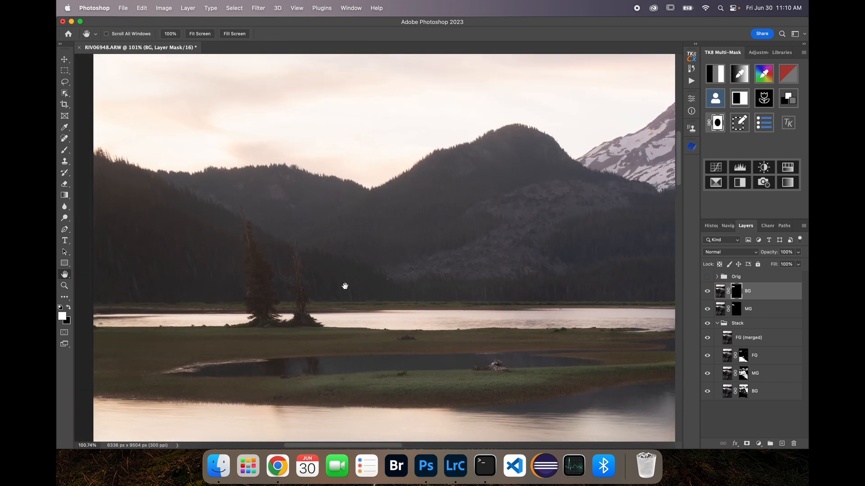
pyautogui.moveTo(277, 265); pyautogui.dragTo(321, 282)
pyautogui.moveTo(388, 288); pyautogui.dragTo(319, 282)
pyautogui.moveTo(433, 285); pyautogui.dragTo(362, 281)
pyautogui.moveTo(467, 282); pyautogui.dragTo(399, 282)
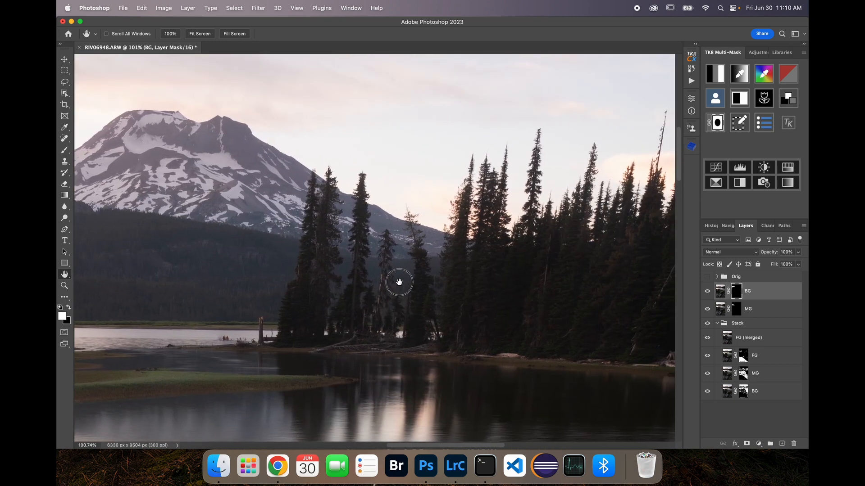
pyautogui.moveTo(491, 282); pyautogui.dragTo(234, 282)
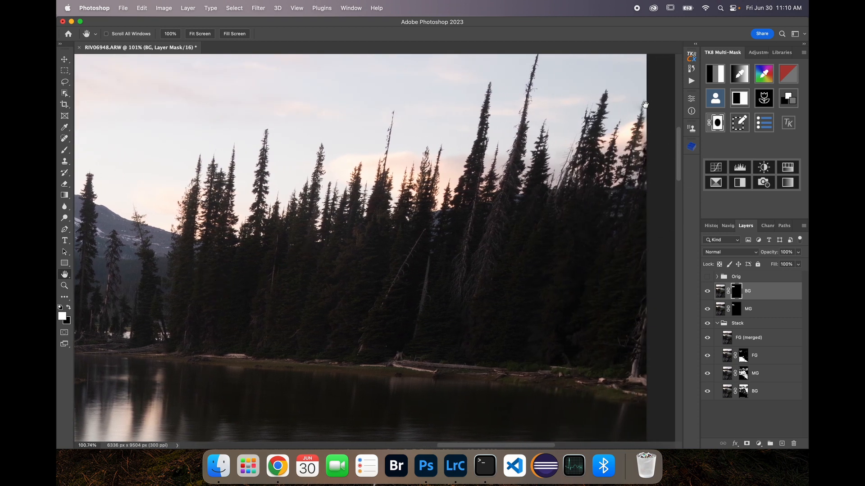
# - Examine the image's lakeside edge and the foreground rocks along the lower edge, then fit the whole image on screen
pyautogui.moveTo(646, 160); pyautogui.dragTo(532, 230)
pyautogui.scroll(-15, 532, 230)
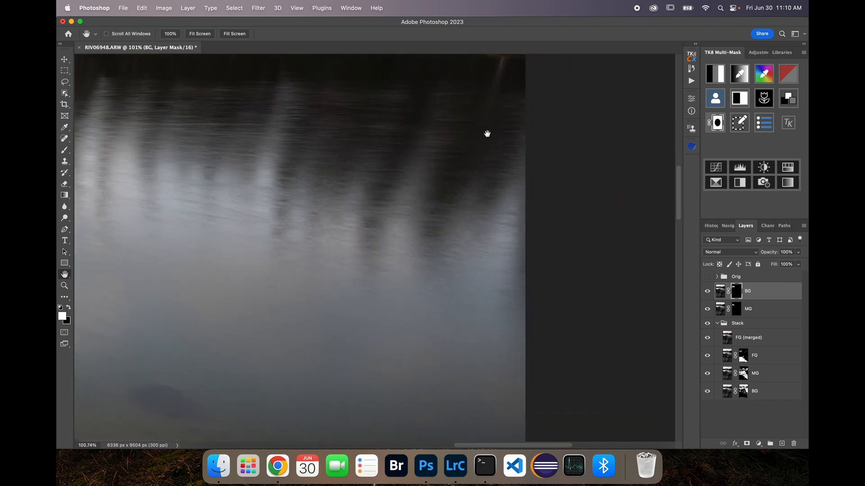
pyautogui.scroll(-12, 475, 328)
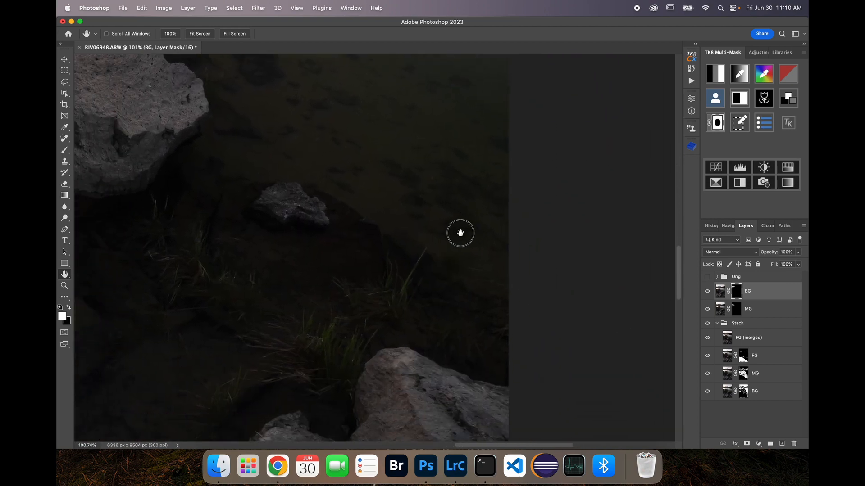
pyautogui.scroll(-15, 455, 217)
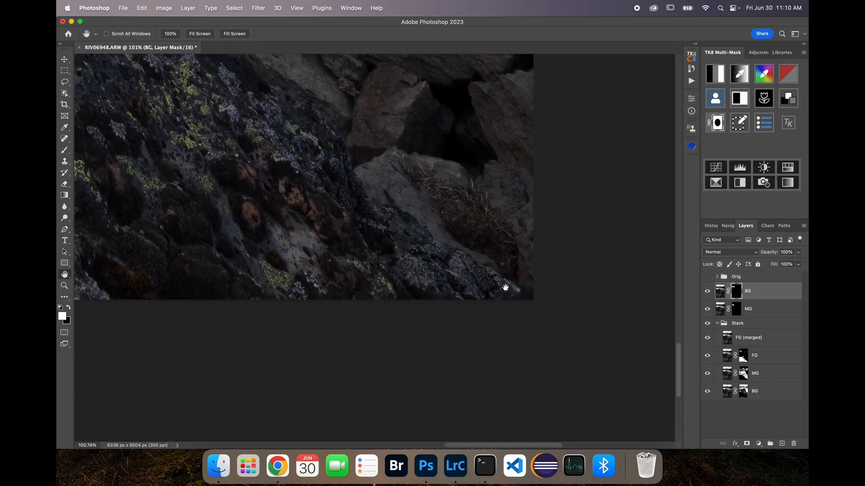
pyautogui.moveTo(210, 269); pyautogui.dragTo(521, 290)
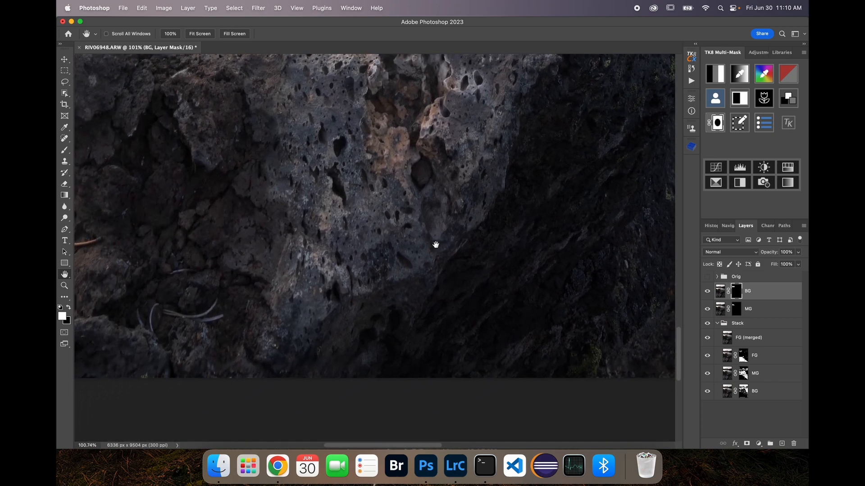
pyautogui.rightClick(334, 275)
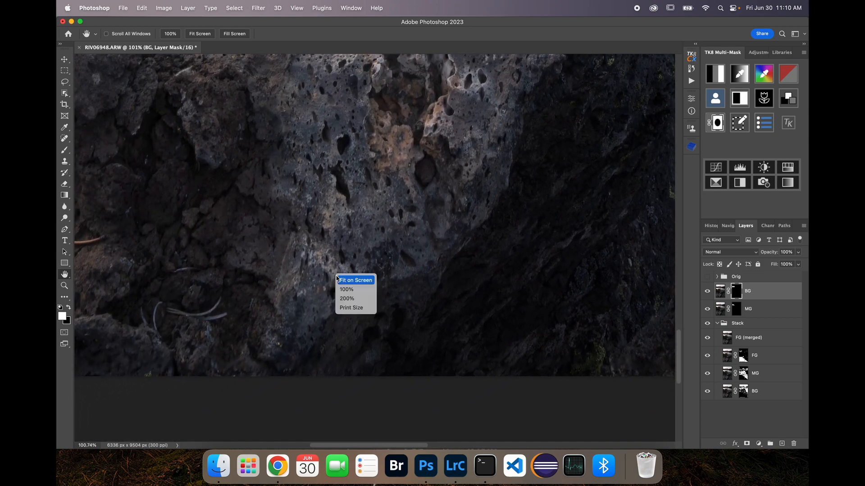
pyautogui.click(360, 279)
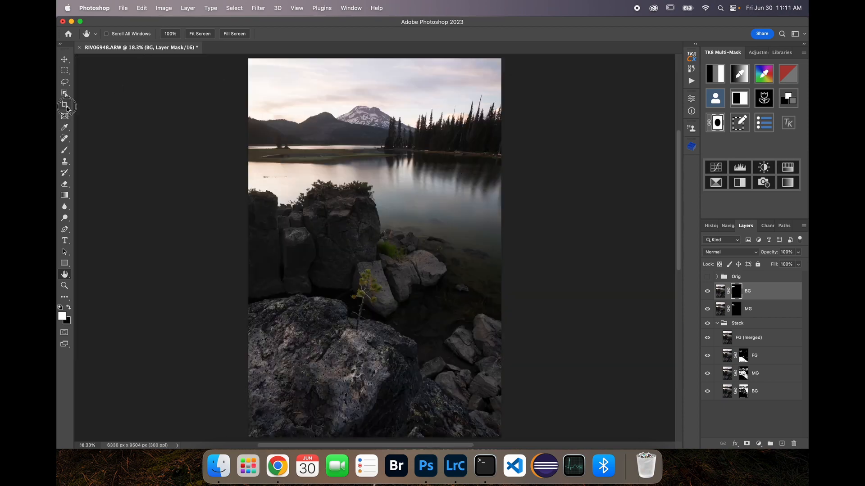
# - Crop the image slightly inward from all sides to about 6156 × 9235 px, trimming the stack's outer edges
pyautogui.click(64, 104)
pyautogui.moveTo(249, 60); pyautogui.dragTo(251, 61)
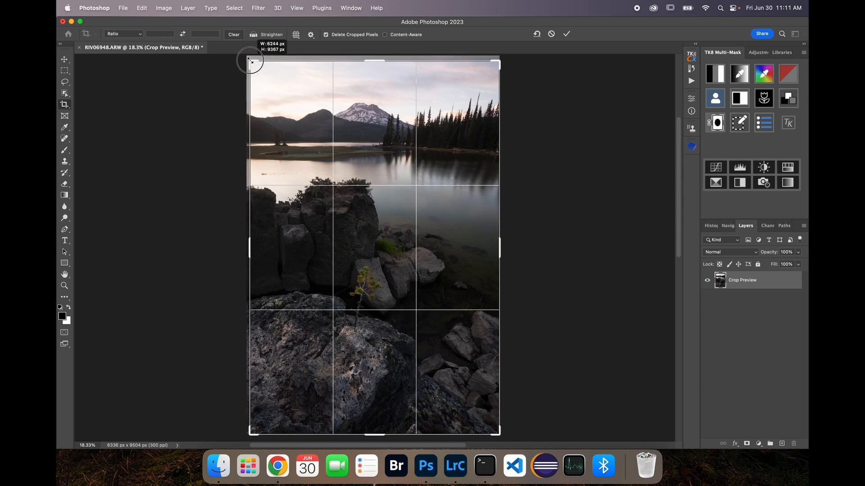
pyautogui.moveTo(251, 61); pyautogui.dragTo(251, 61)
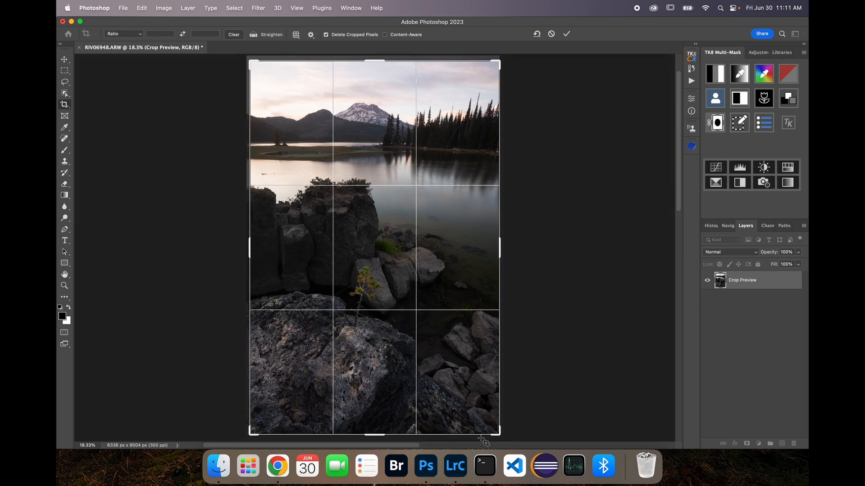
pyautogui.moveTo(497, 434); pyautogui.dragTo(496, 432)
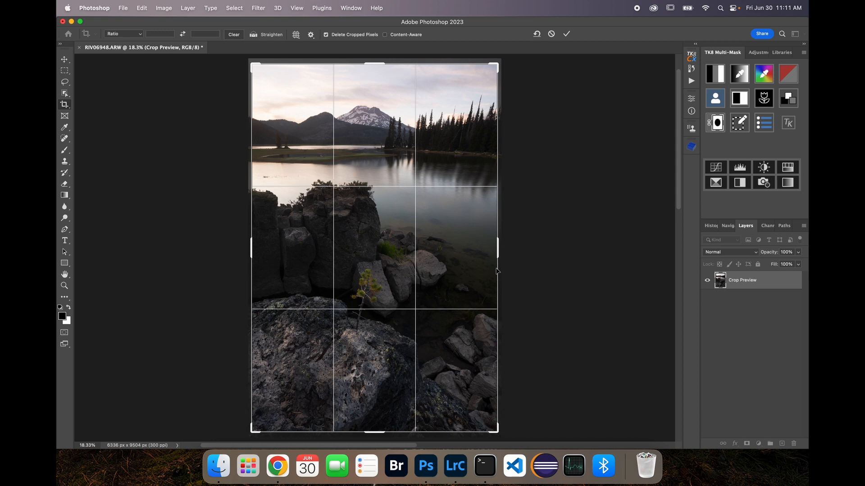
pyautogui.press('Return')
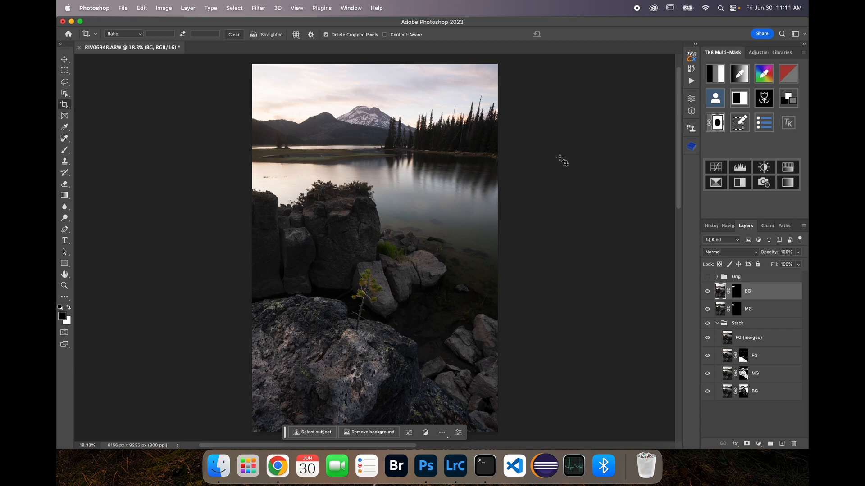
# - Delete the Orig group together with the unused FG layer inside it
pyautogui.click(717, 277)
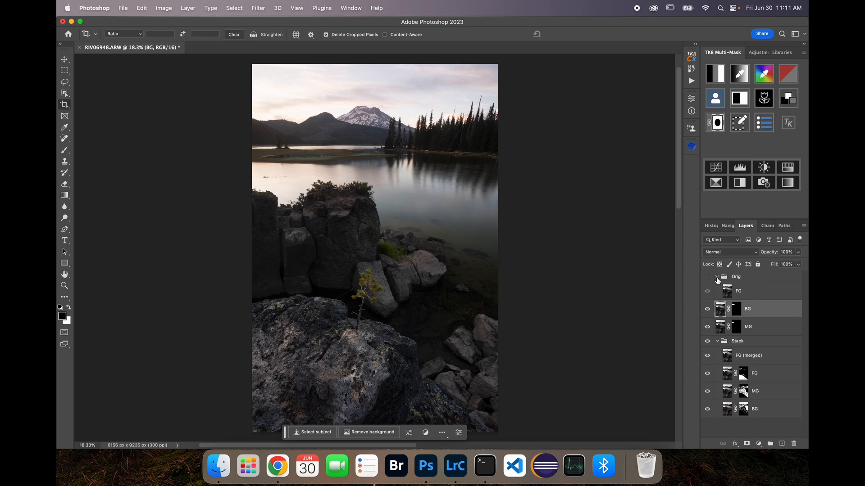
pyautogui.rightClick(741, 281)
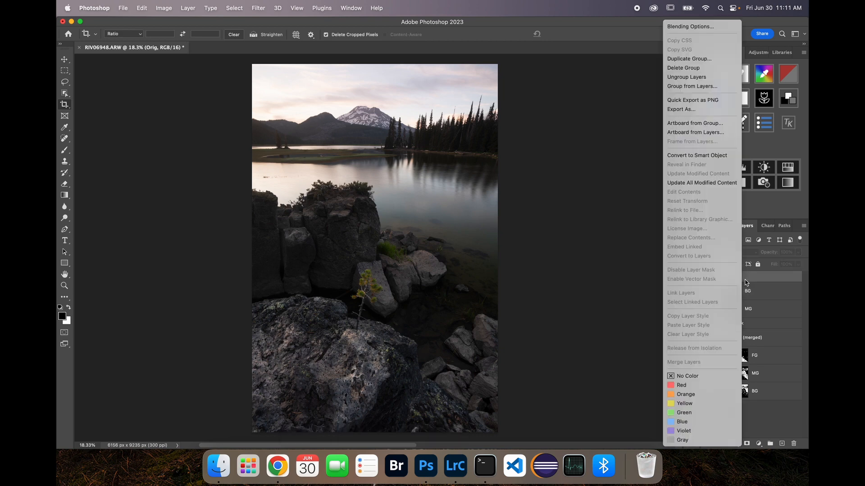
pyautogui.click(773, 282)
pyautogui.moveTo(773, 283); pyautogui.dragTo(794, 443)
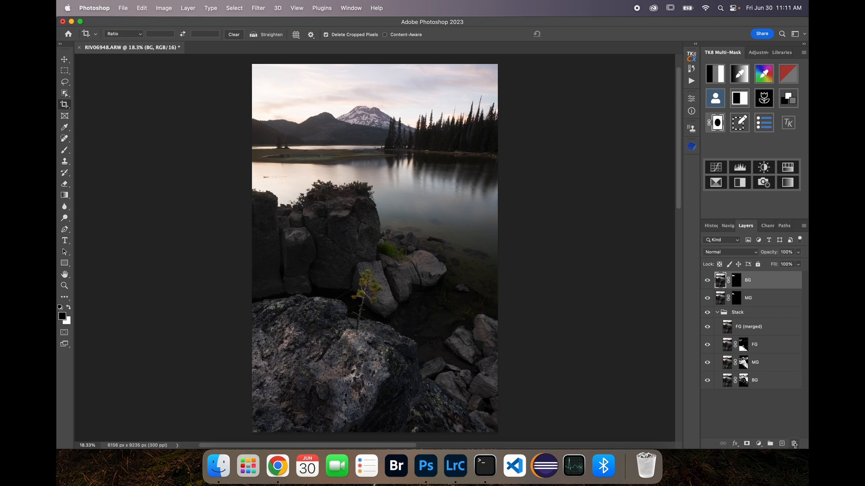